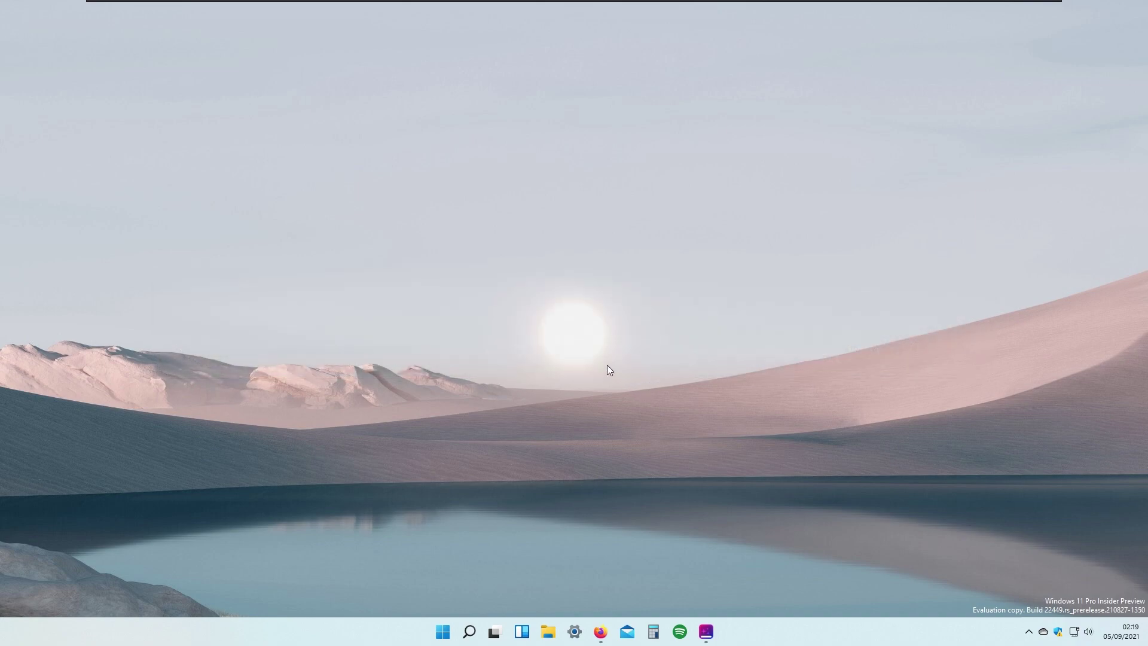
# View the ScreenStyler homepage in the browser, open the BETA 0.2.2 download page, and close that page
pyautogui.click(601, 631)
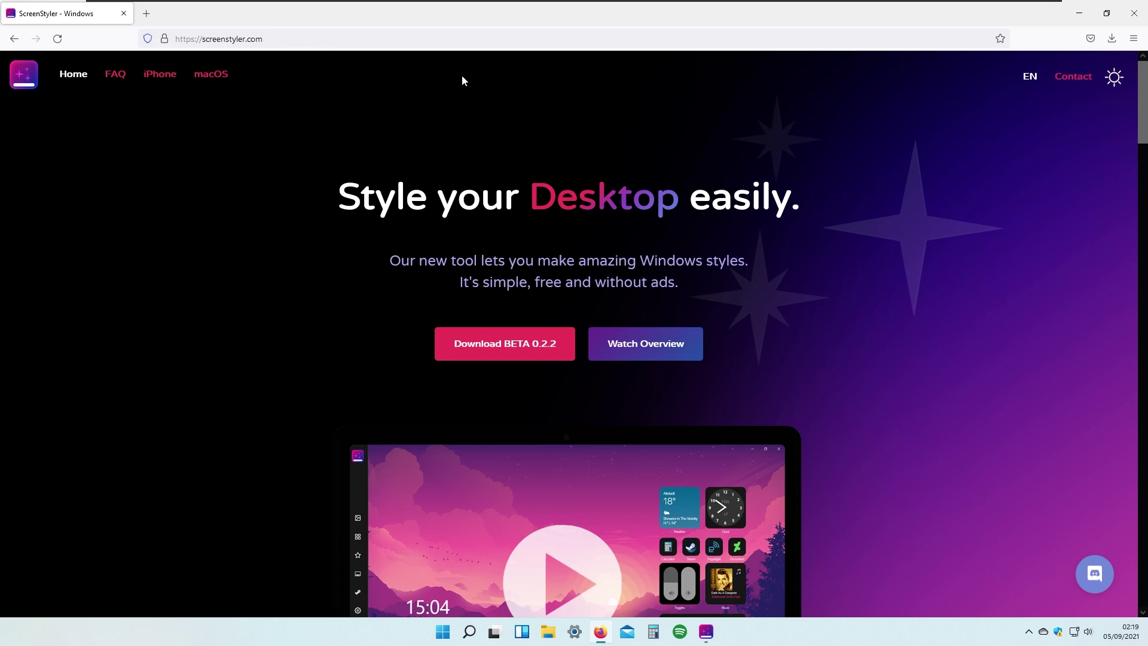
pyautogui.scroll(-3, 431, 110)
pyautogui.scroll(1, 559, 174)
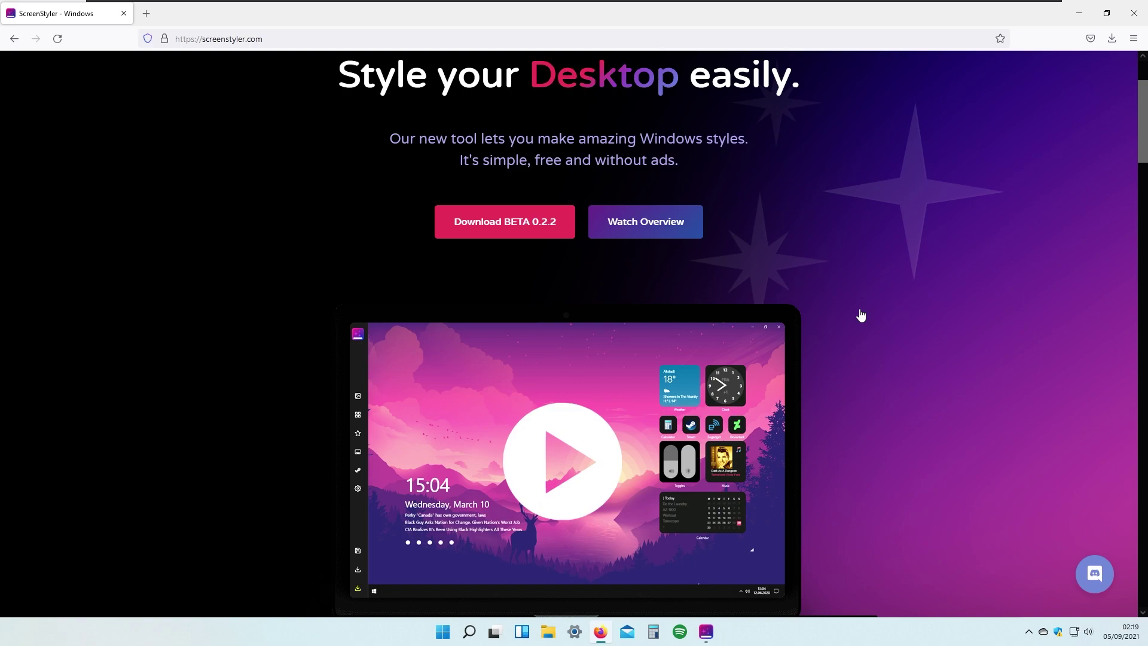
pyautogui.scroll(2, 458, 233)
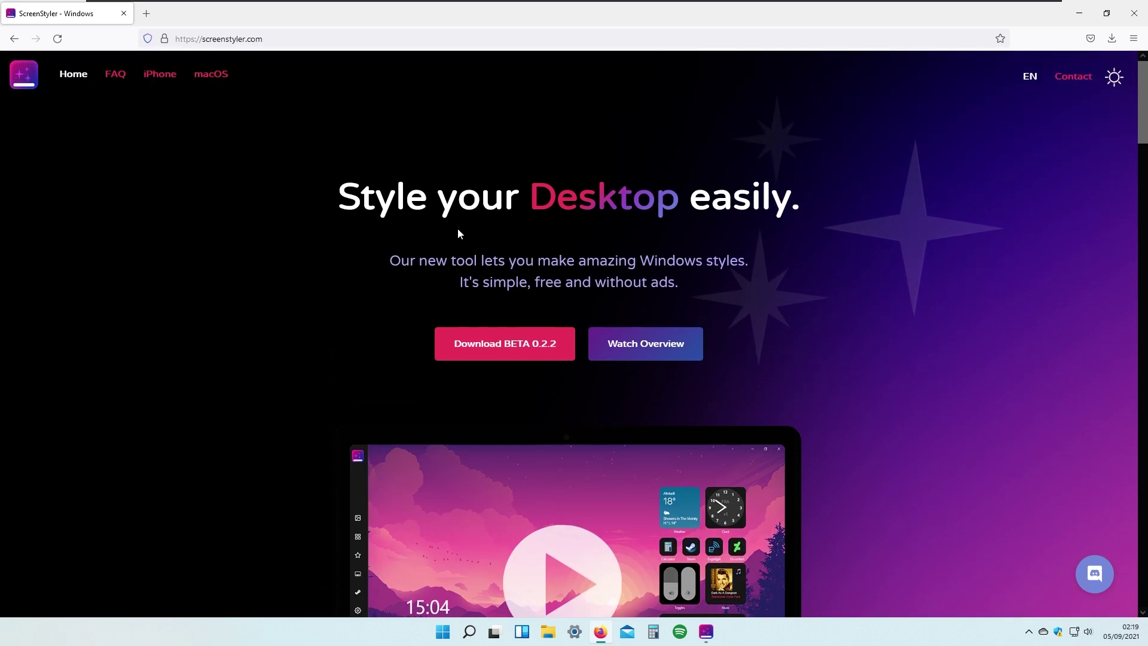
pyautogui.click(515, 348)
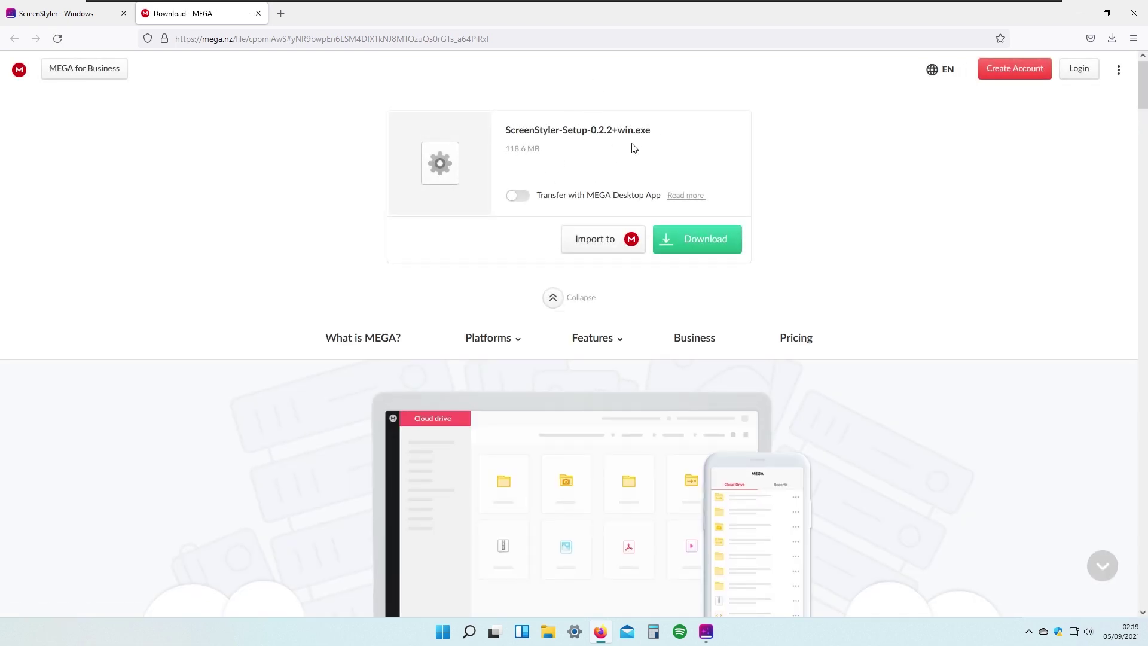
pyautogui.click(258, 13)
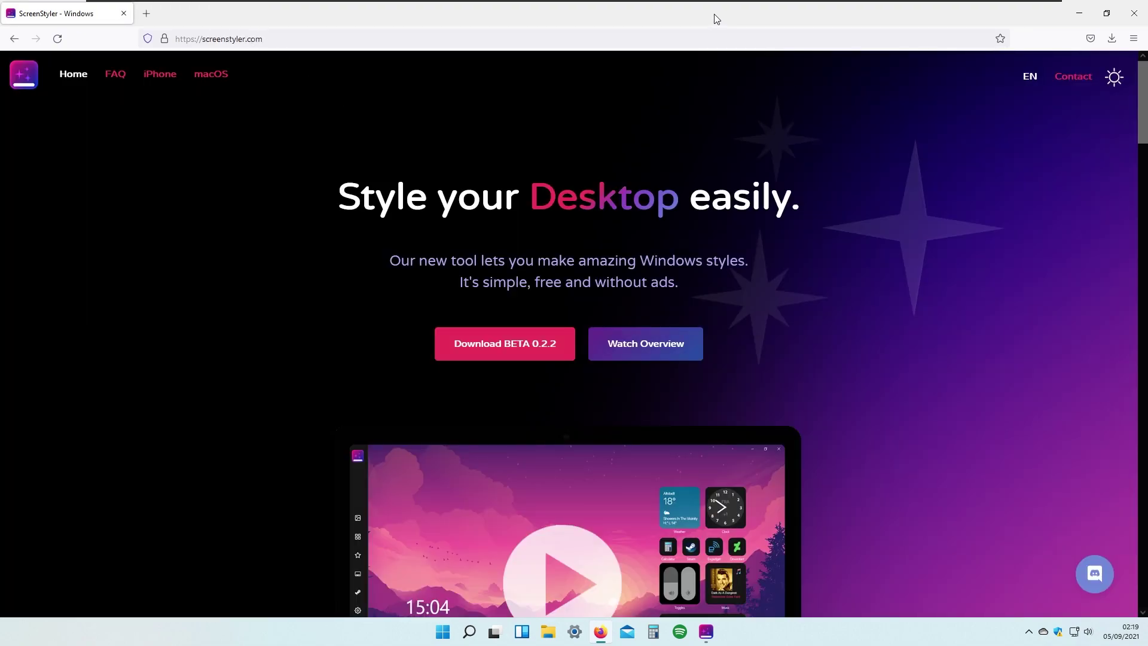
# Examine the tiles describing ScreenStyler's current features on the homepage
pyautogui.scroll(-10, 841, 170)
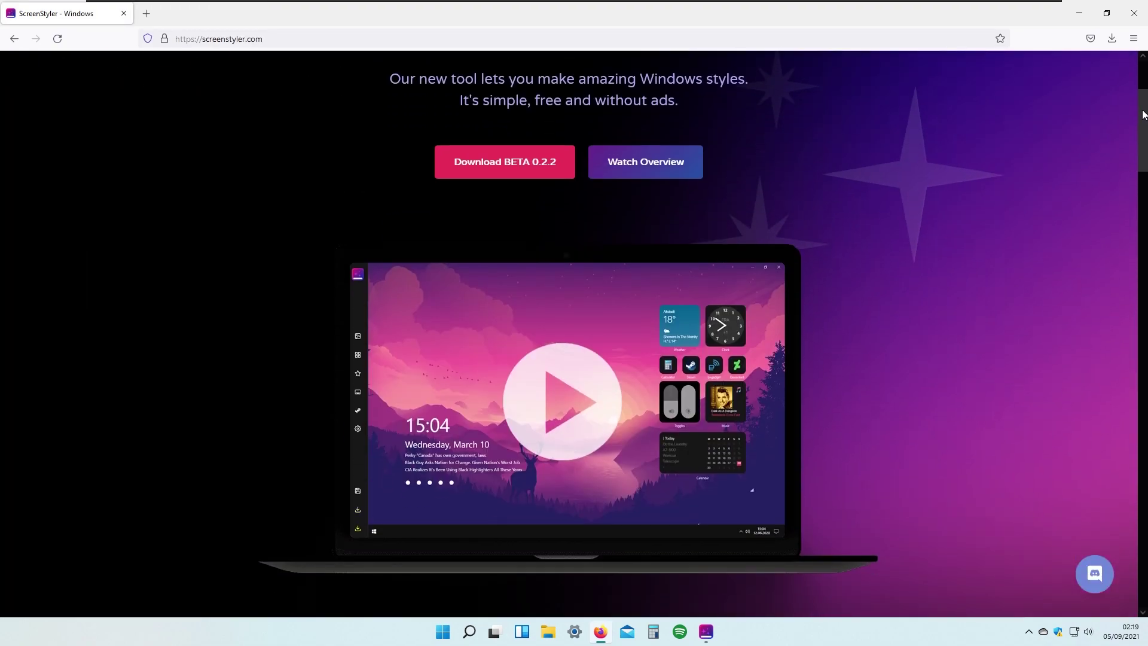
pyautogui.scroll(-8, 828, 231)
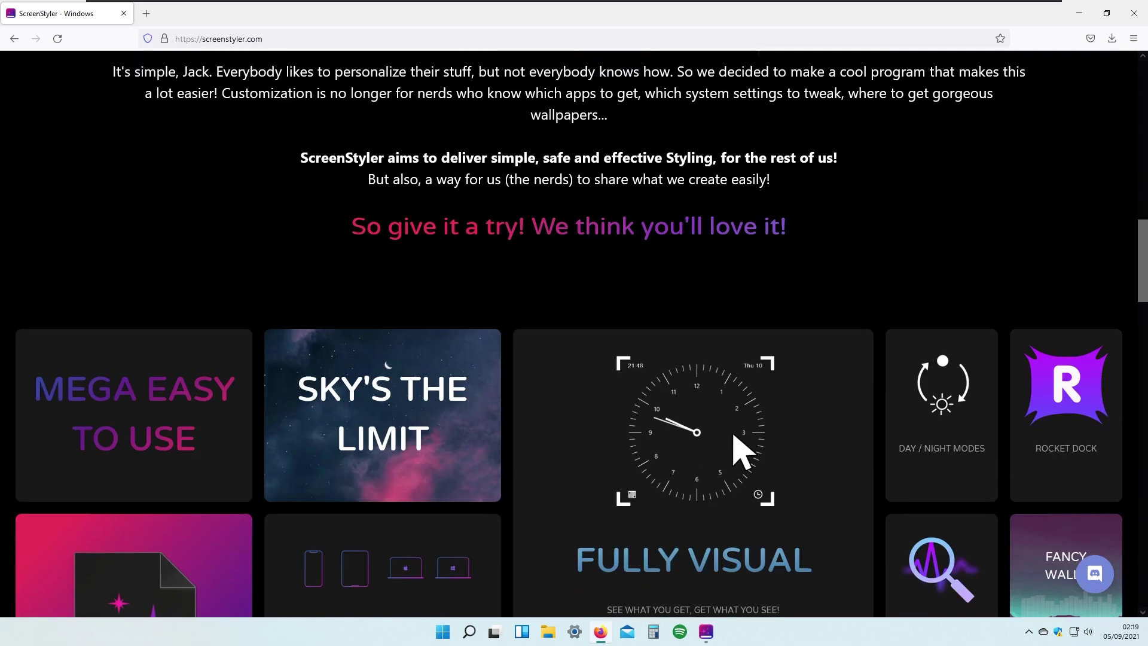
pyautogui.scroll(-1, 598, 188)
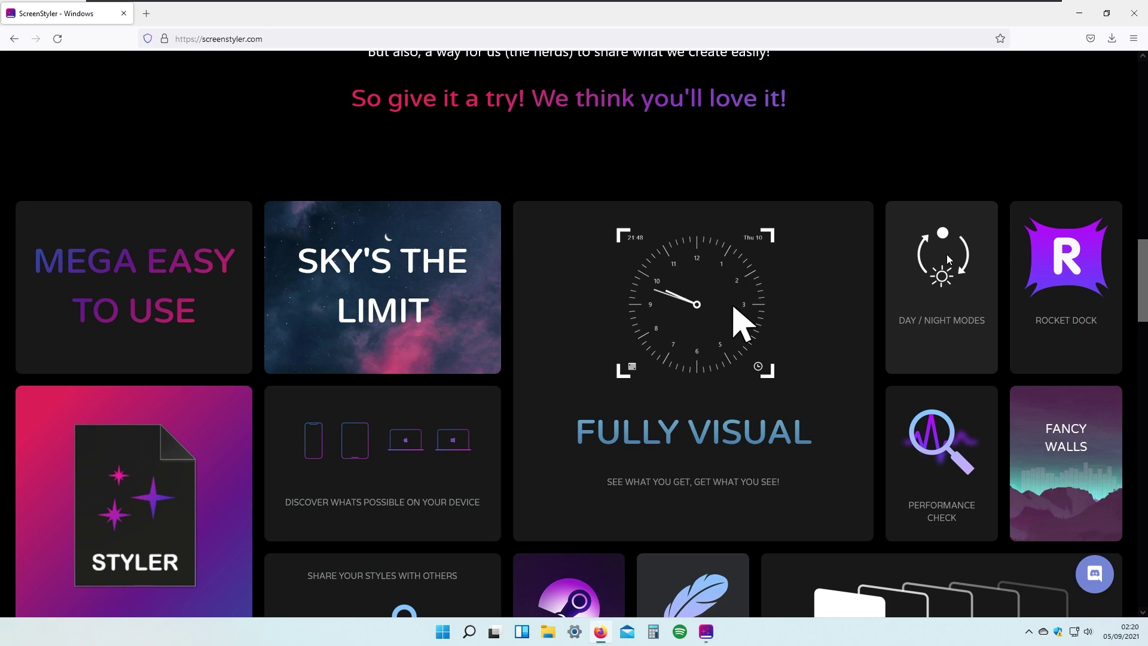
pyautogui.moveTo(1050, 231)
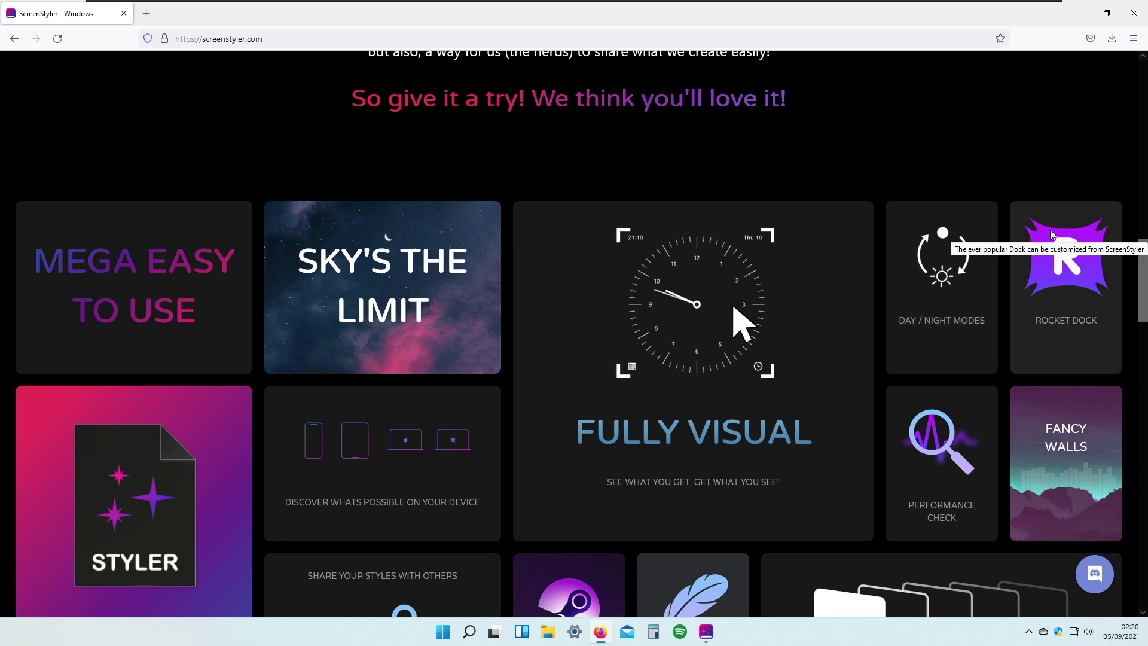
pyautogui.scroll(-3, 655, 266)
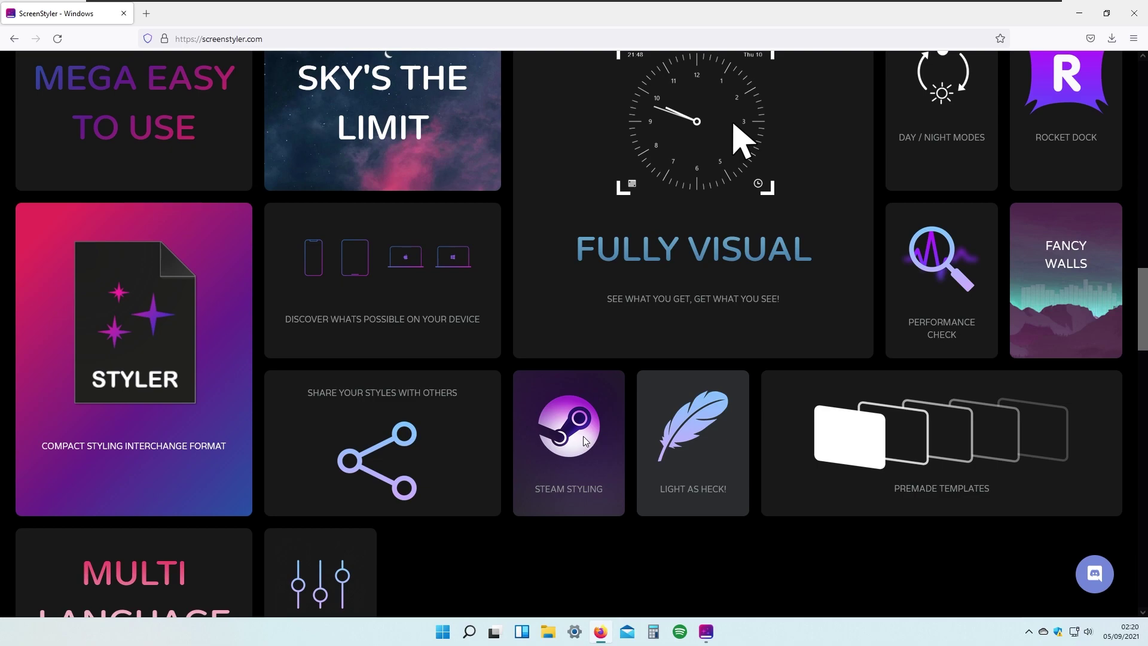
pyautogui.scroll(-2, 773, 280)
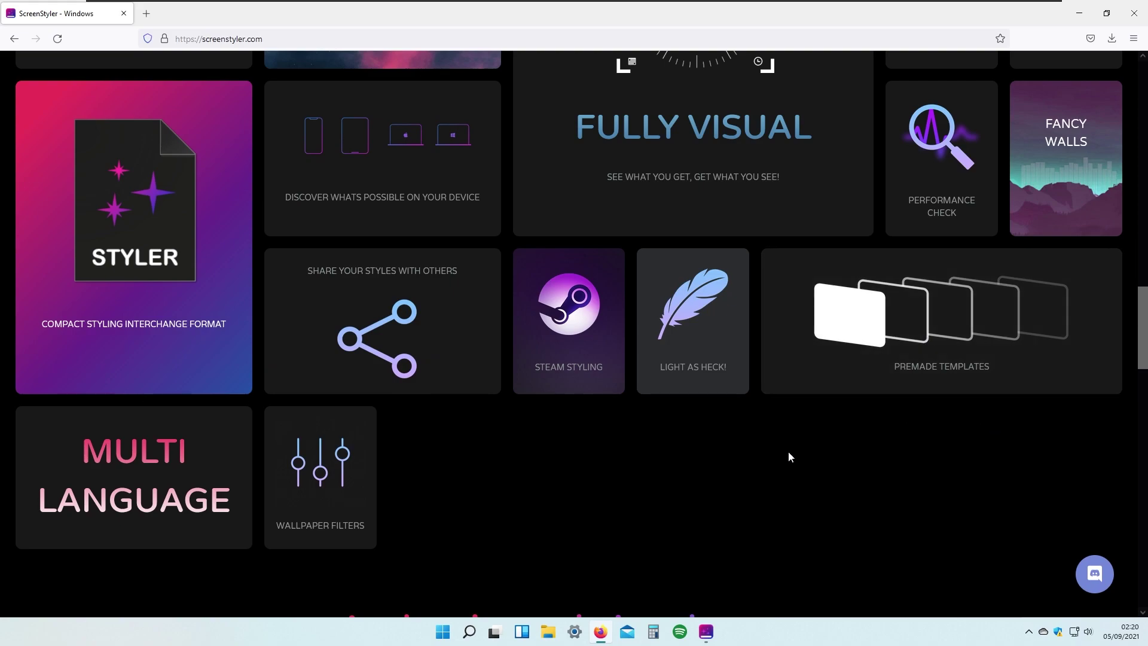
# Examine the upcoming features announced on the ScreenStyler homepage and close the browser
pyautogui.scroll(-7, 788, 451)
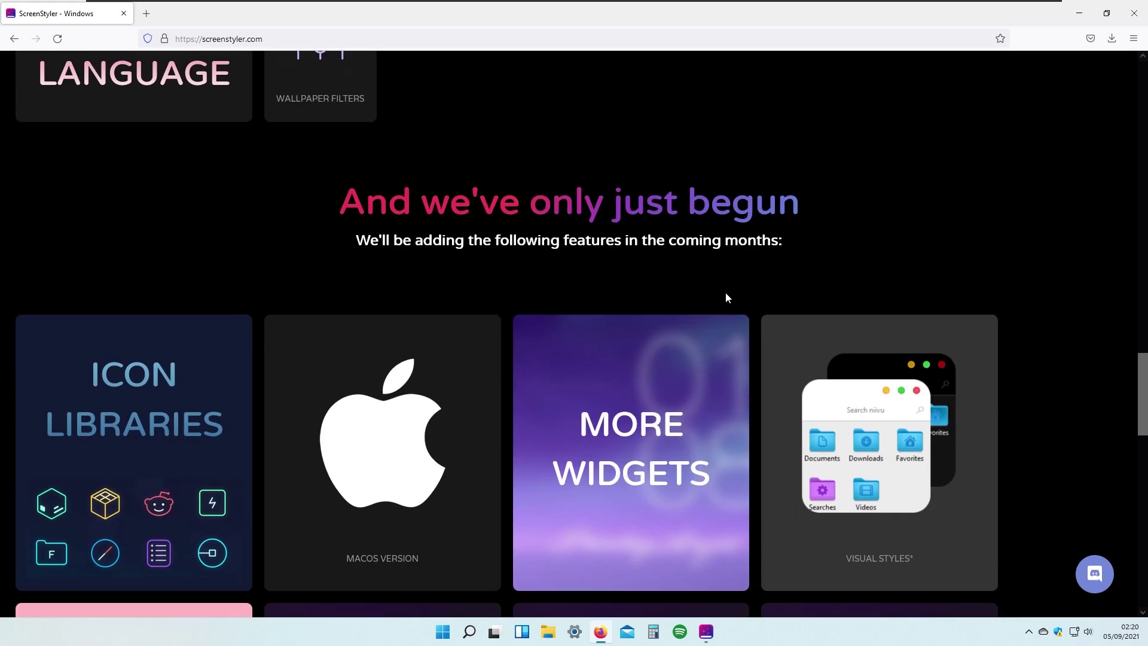
pyautogui.scroll(-2, 726, 297)
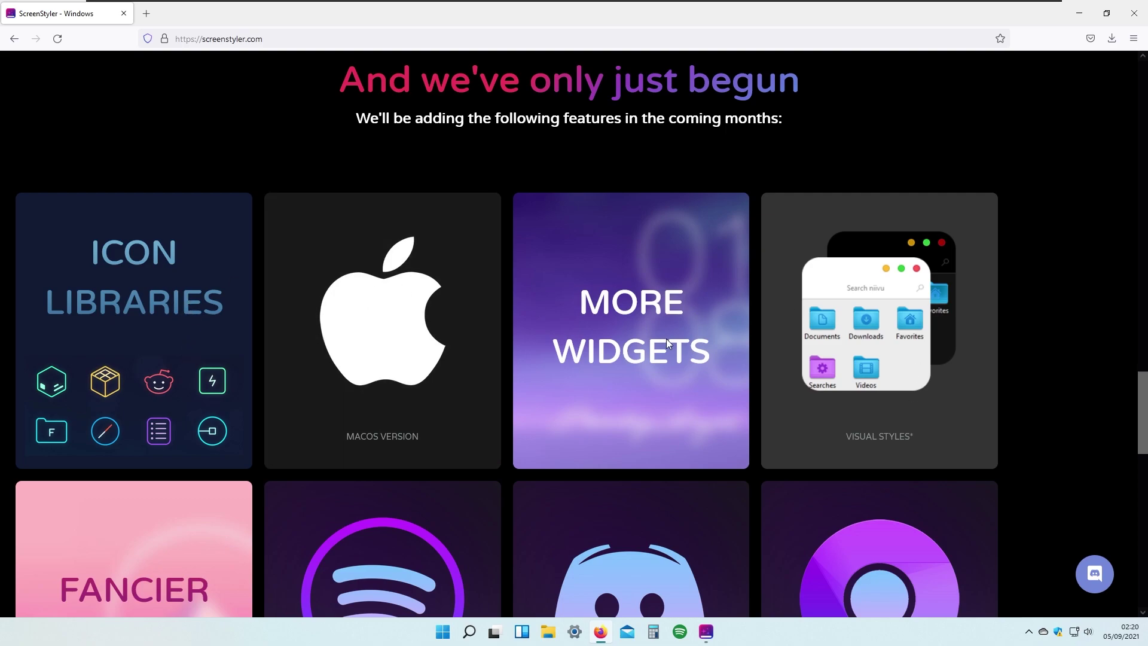
pyautogui.scroll(-2, 663, 349)
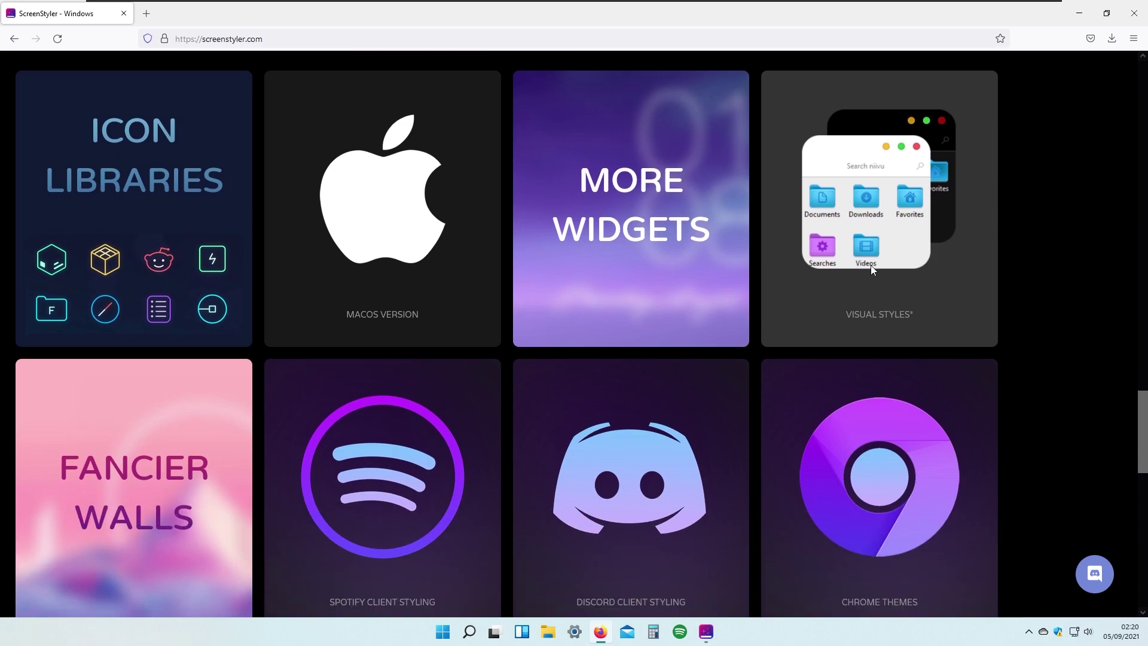
pyautogui.scroll(-2, 292, 333)
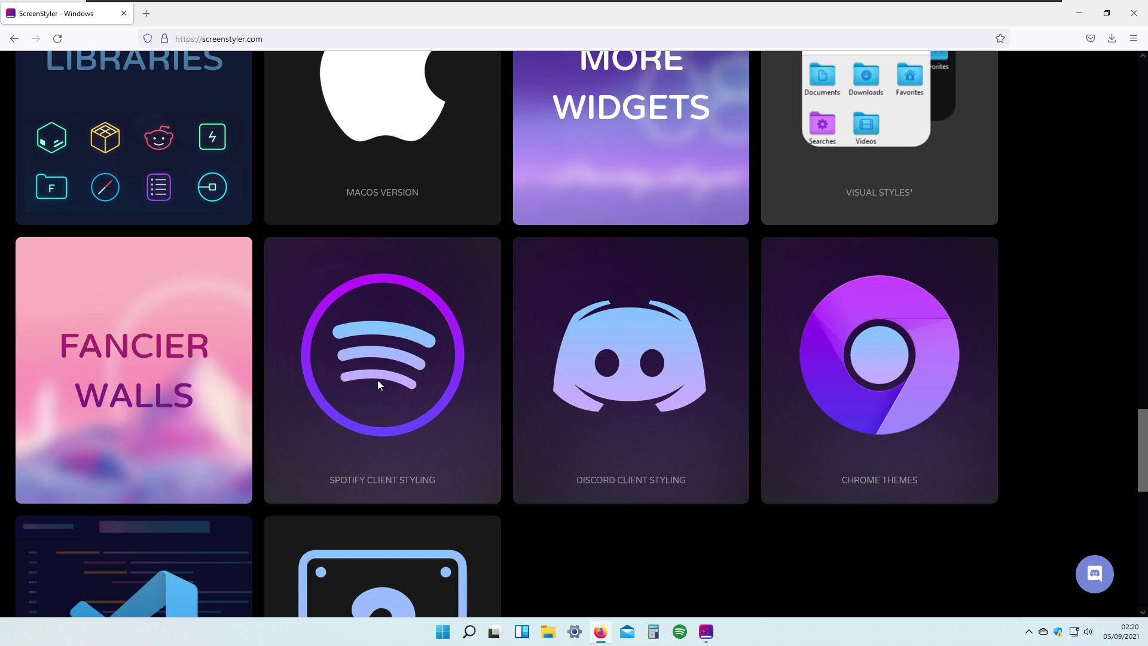
pyautogui.scroll(-4, 658, 325)
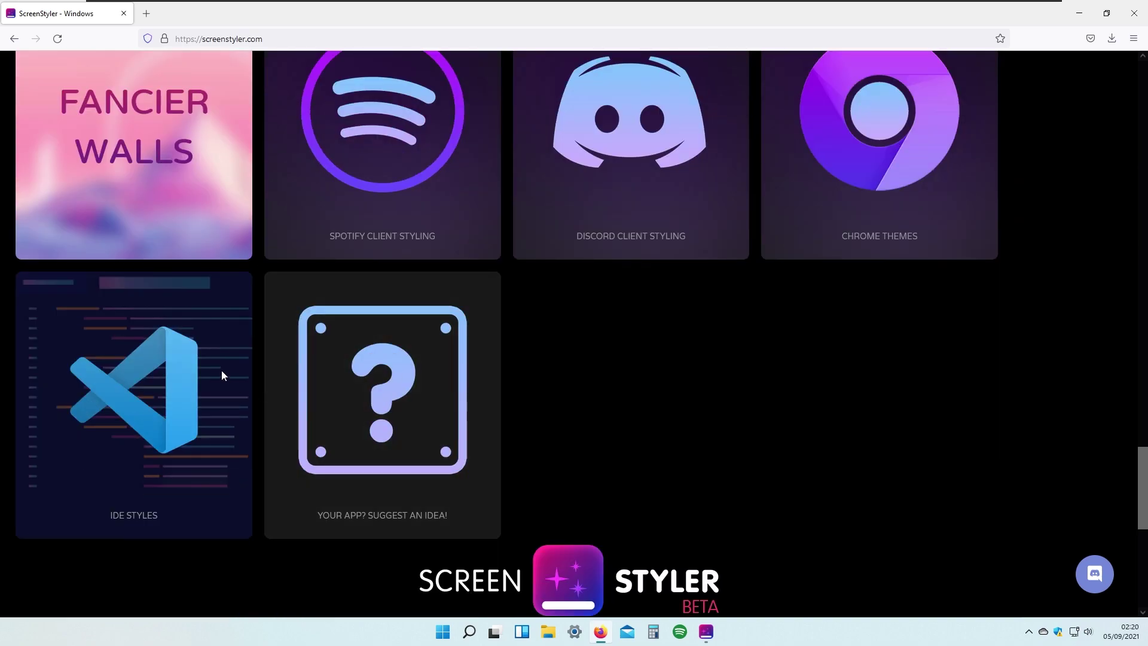
pyautogui.scroll(-2, 703, 404)
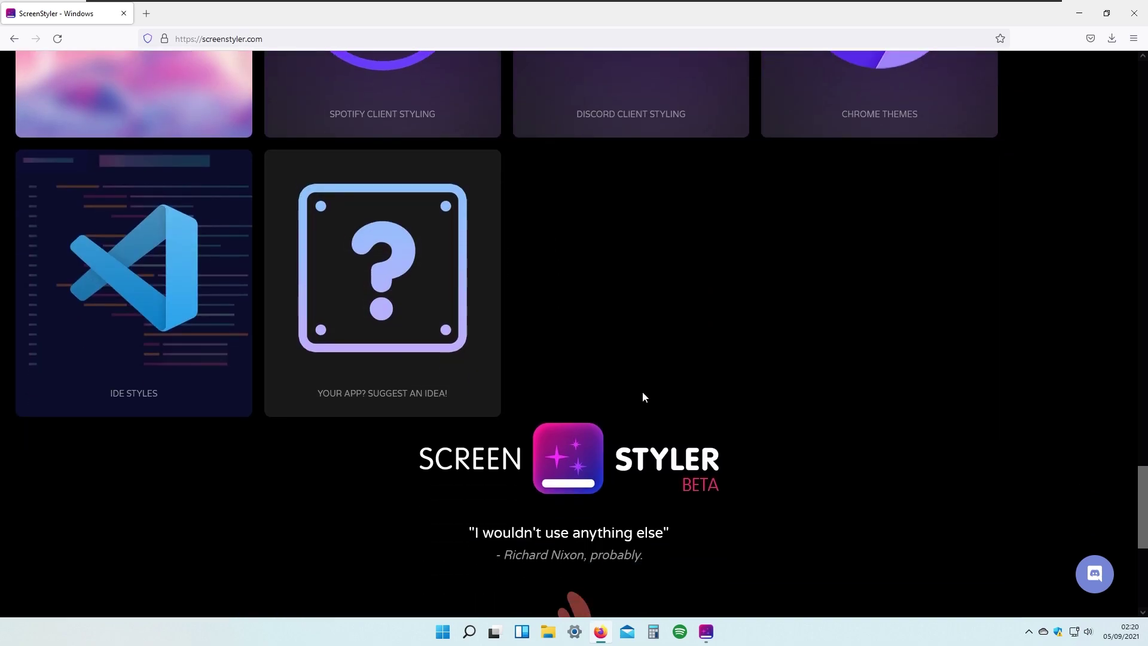
pyautogui.scroll(3, 598, 364)
pyautogui.scroll(3, 556, 342)
pyautogui.click(1134, 14)
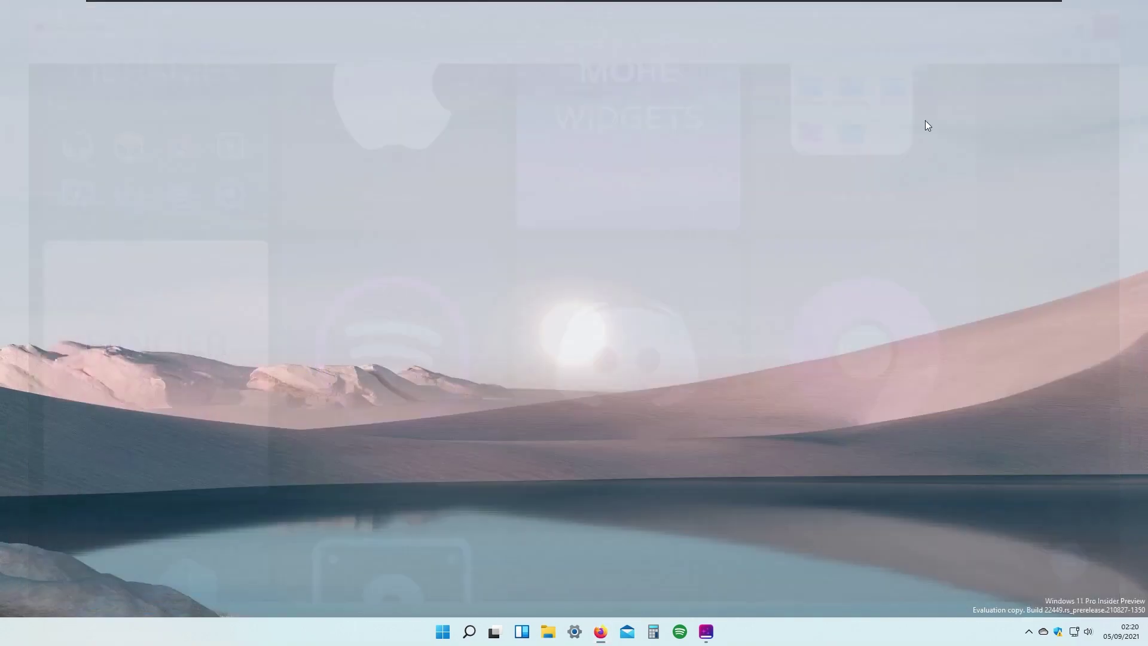
# Switch to the ScreenStyler app, choose the Default Windows template, and open My First Style
pyautogui.click(706, 631)
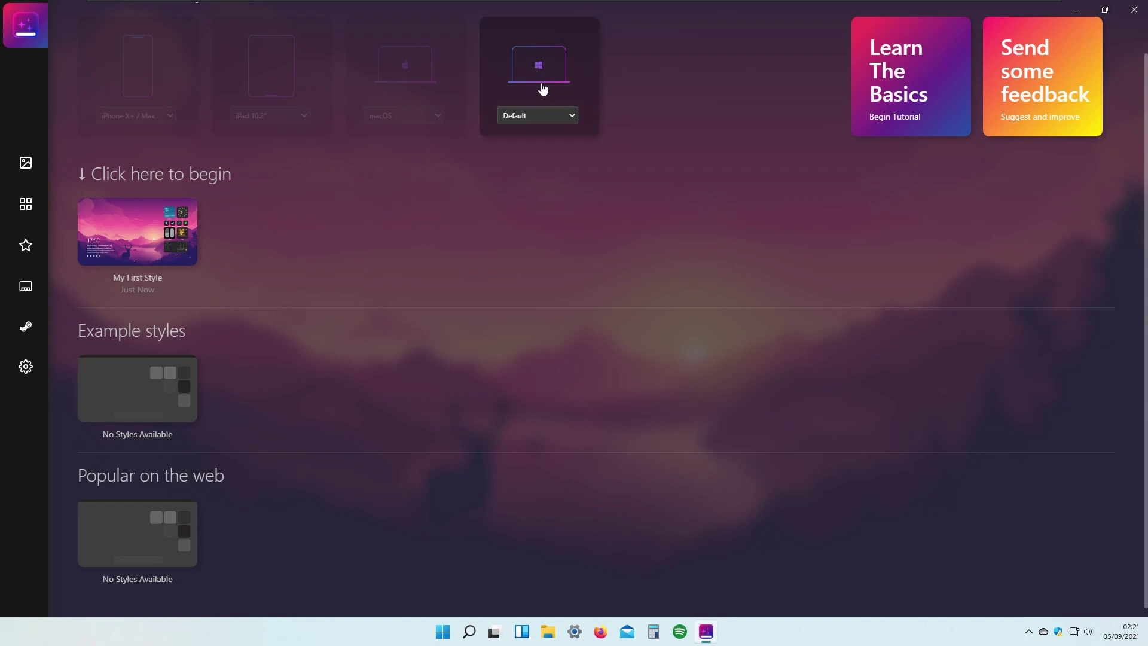
pyautogui.click(555, 117)
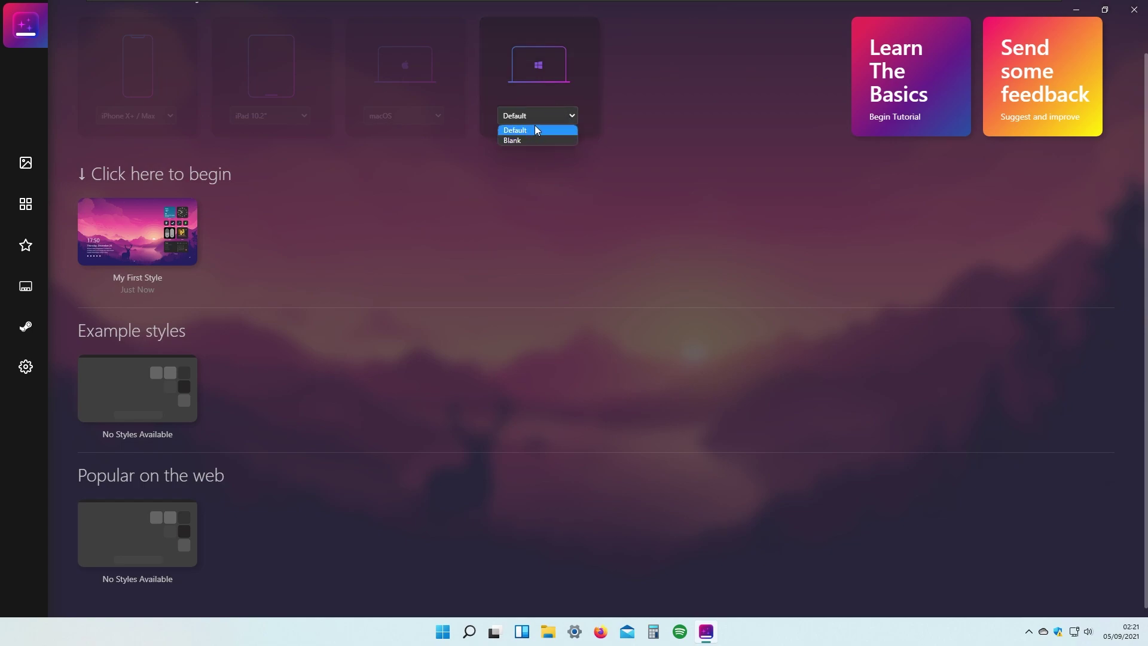
pyautogui.click(540, 129)
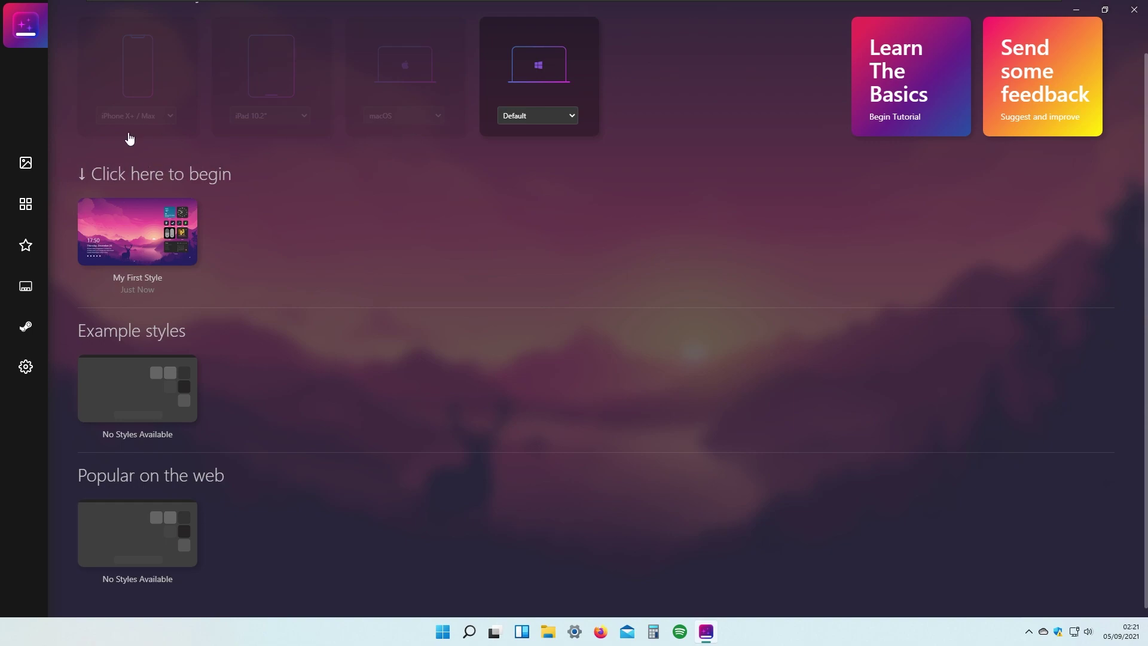
pyautogui.click(142, 242)
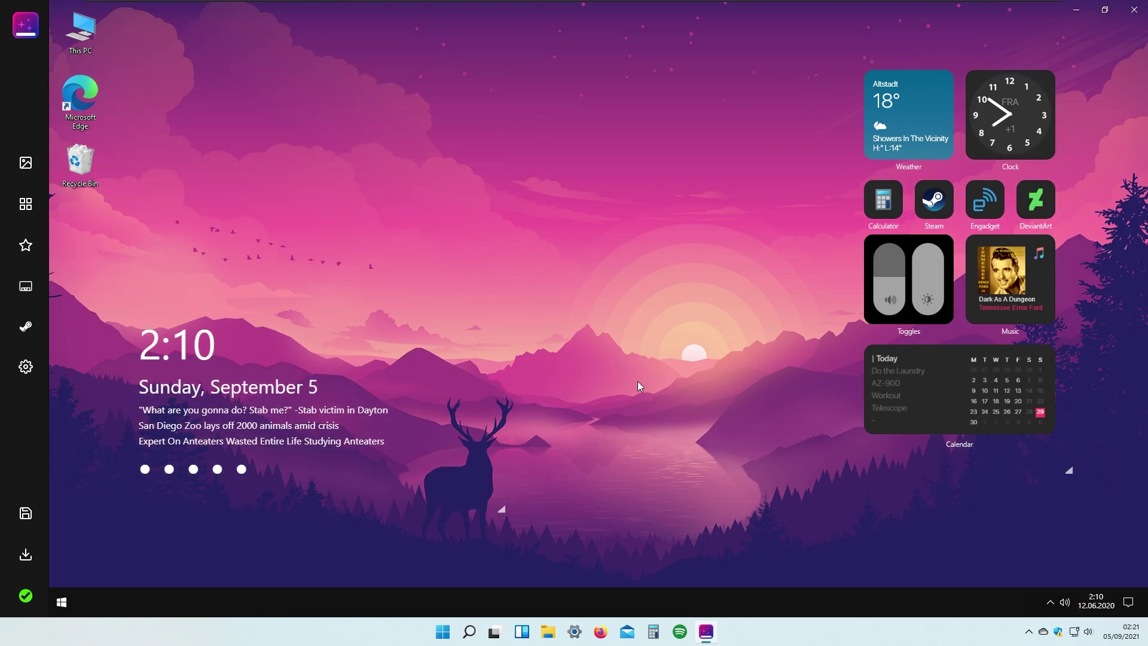
# Open the desktop background settings and switch Change Wallpaper off and back on
pyautogui.click(25, 163)
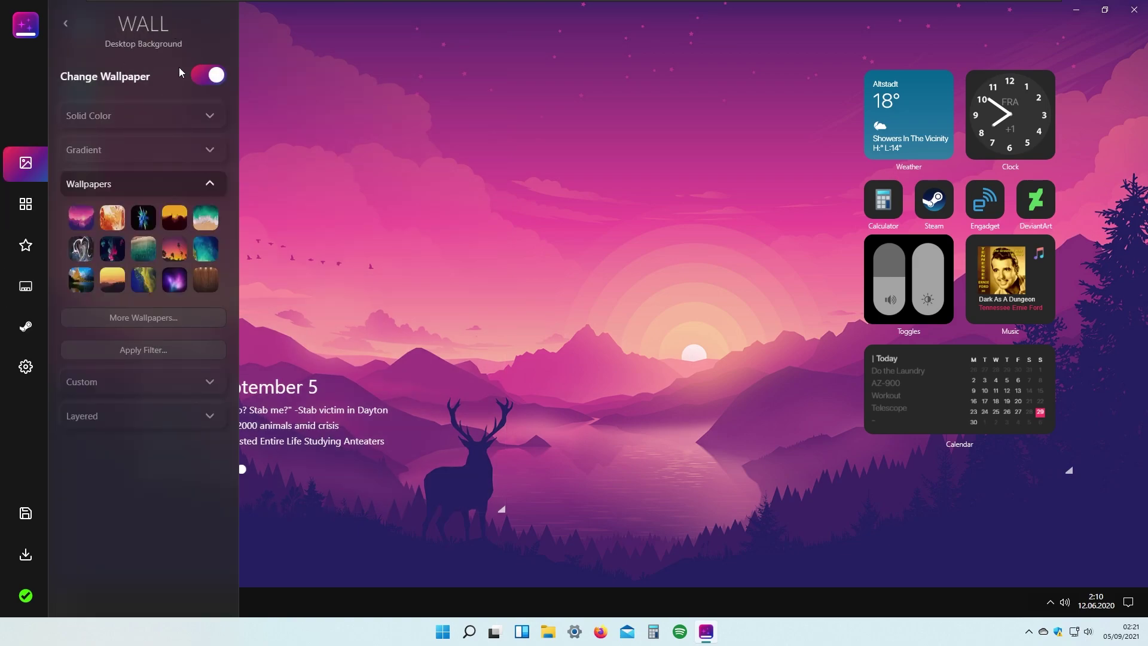
pyautogui.click(209, 77)
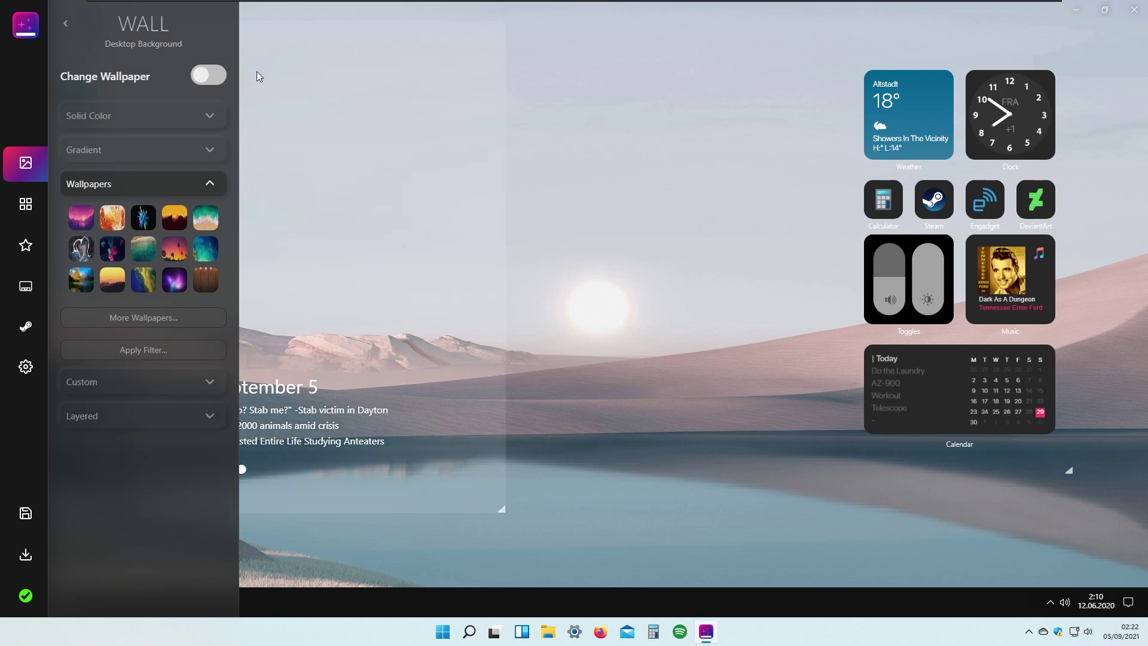
pyautogui.click(217, 64)
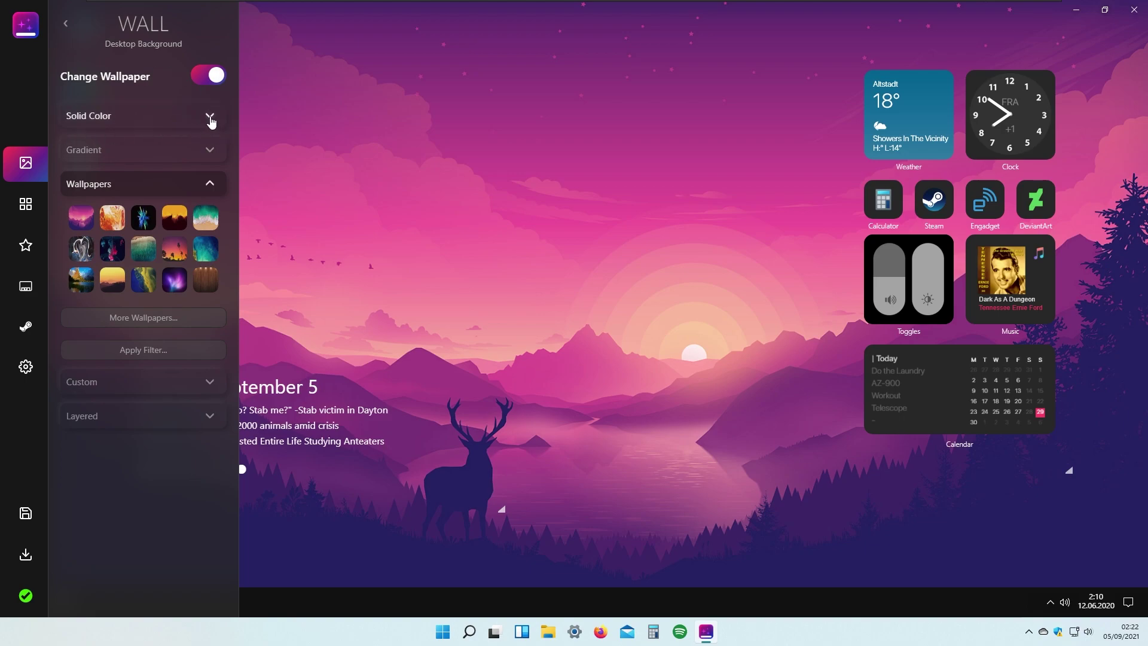
# Try the palest blue solid color and the blue-to-cyan gradient as desktop backgrounds
pyautogui.click(210, 120)
pyautogui.click(174, 149)
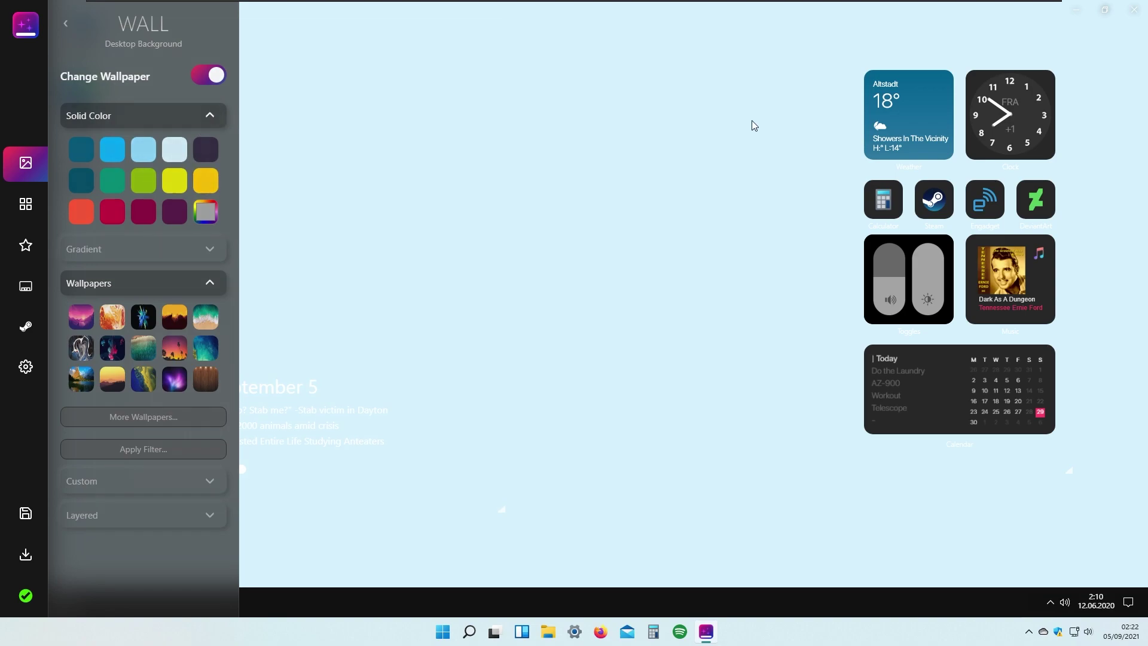
pyautogui.click(203, 250)
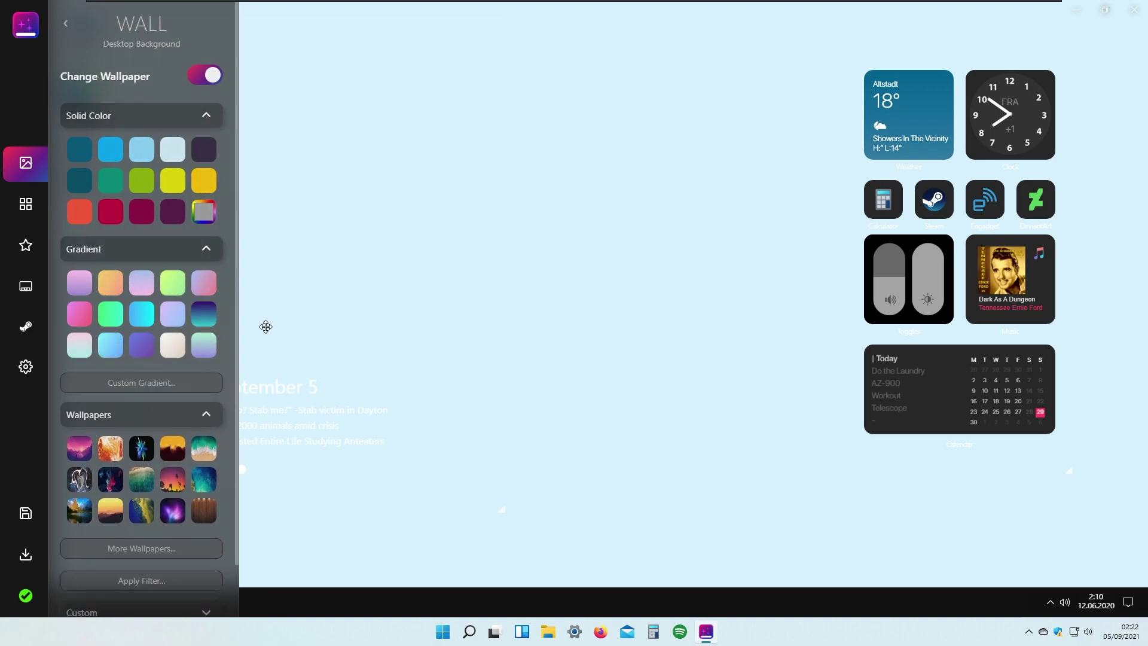
pyautogui.click(147, 316)
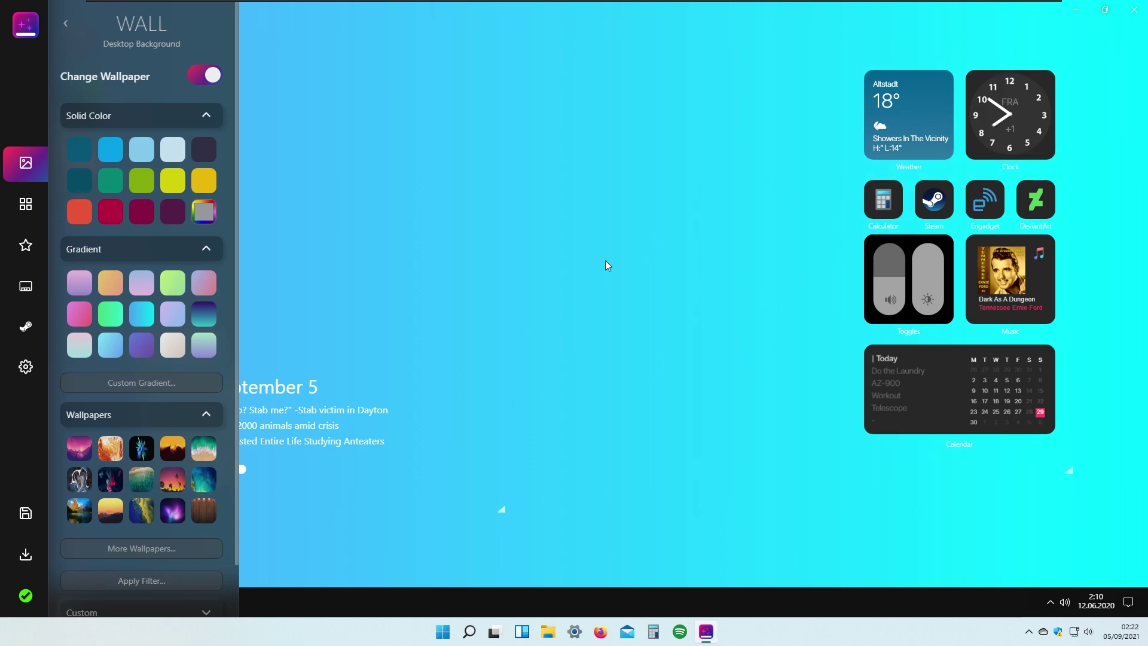
# Try the built-in beach wallpaper and the layered green mountain forest wallpaper as desktop backgrounds
pyautogui.scroll(-1, 158, 400)
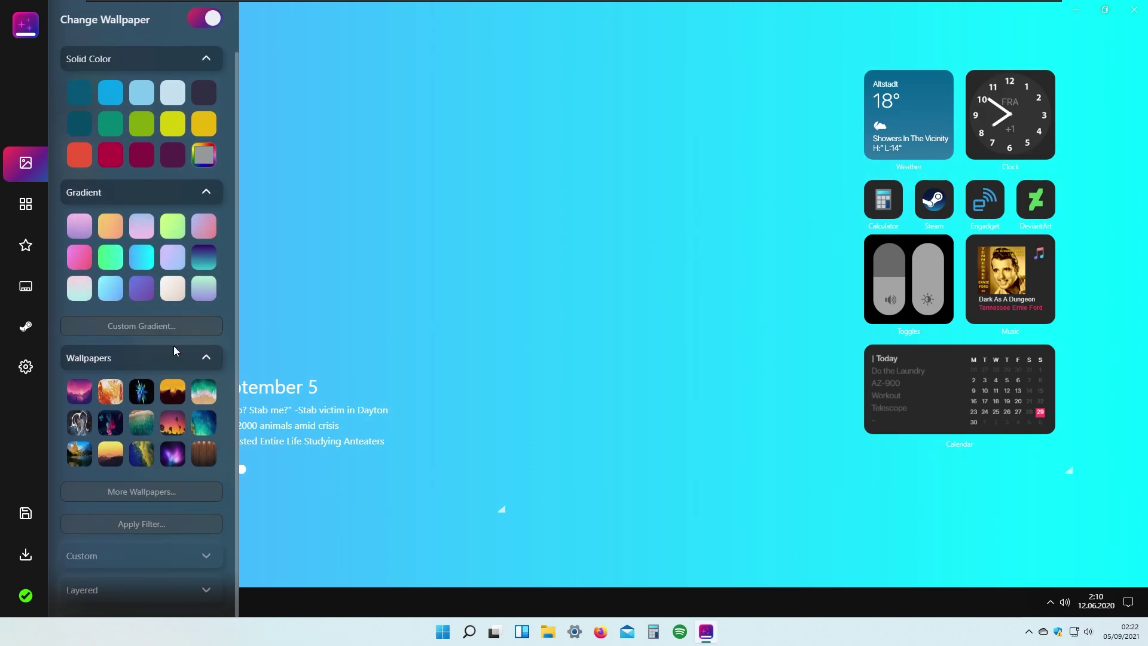
pyautogui.click(201, 399)
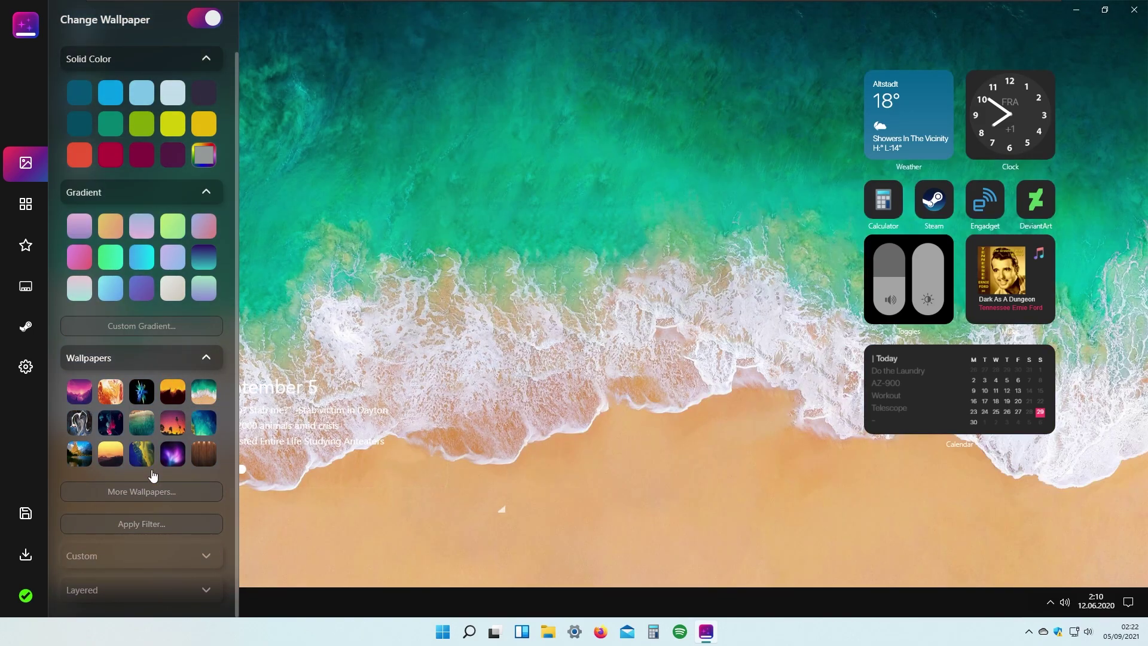
pyautogui.click(164, 589)
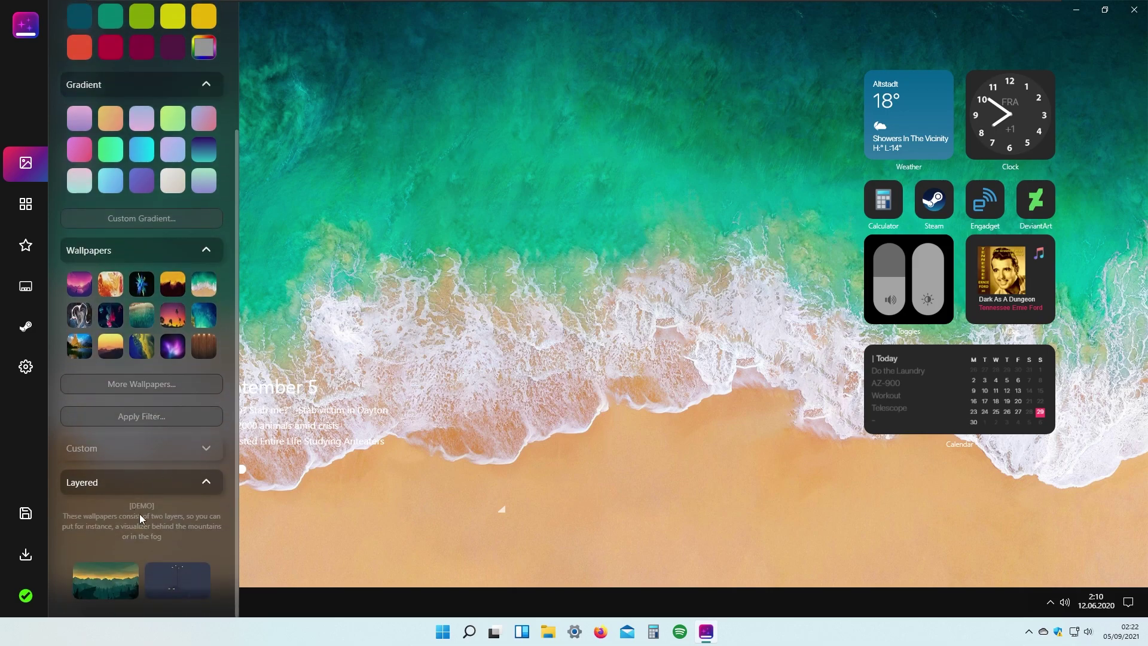
pyautogui.moveTo(423, 420)
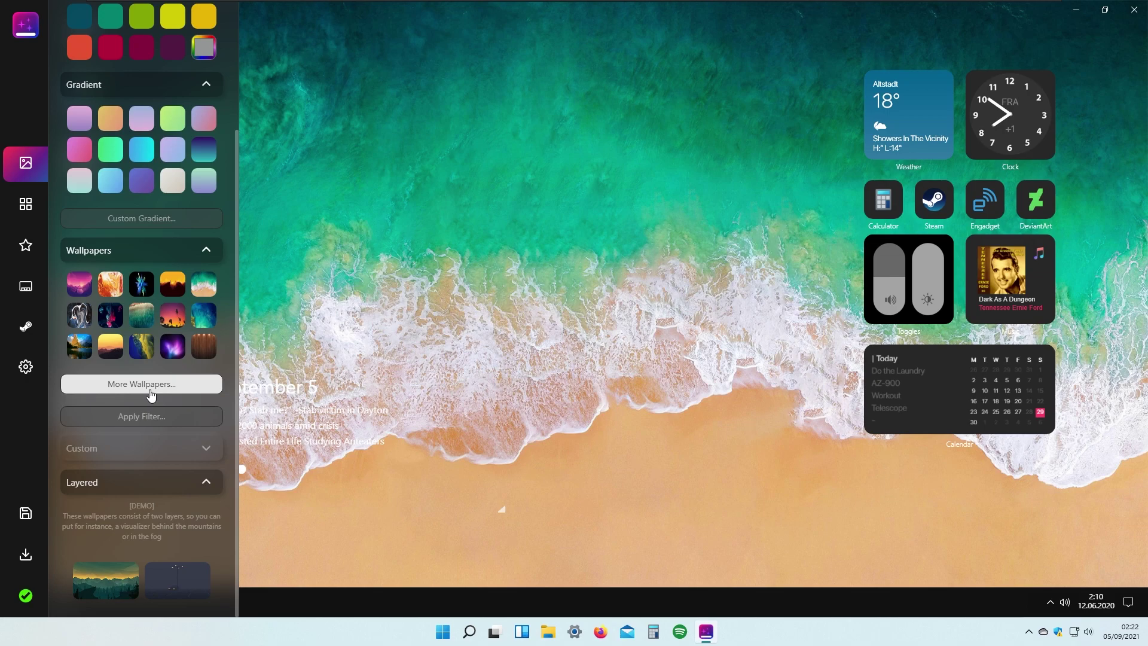
pyautogui.click(123, 583)
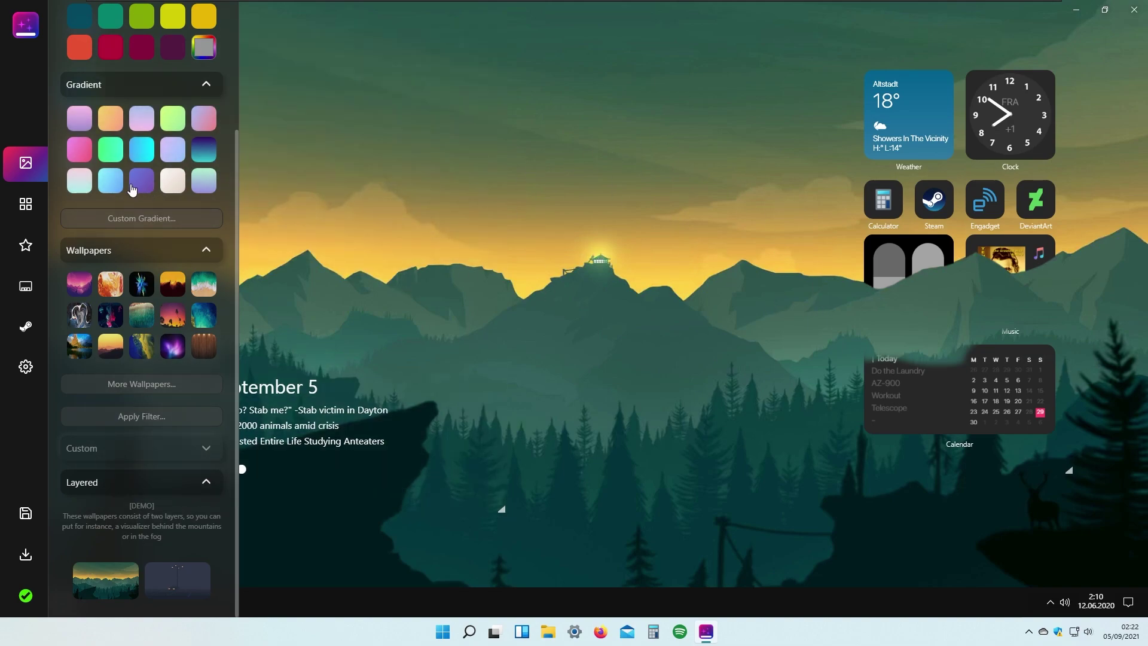
# Set the desktop background to the light cyan-to-blue gradient
pyautogui.click(111, 183)
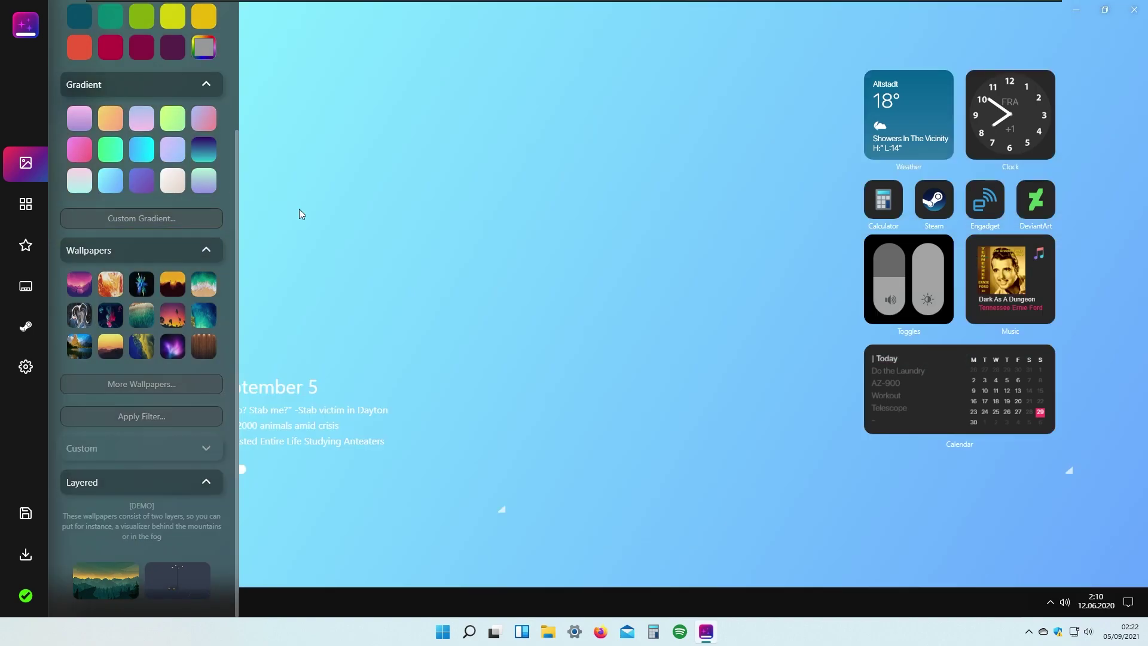
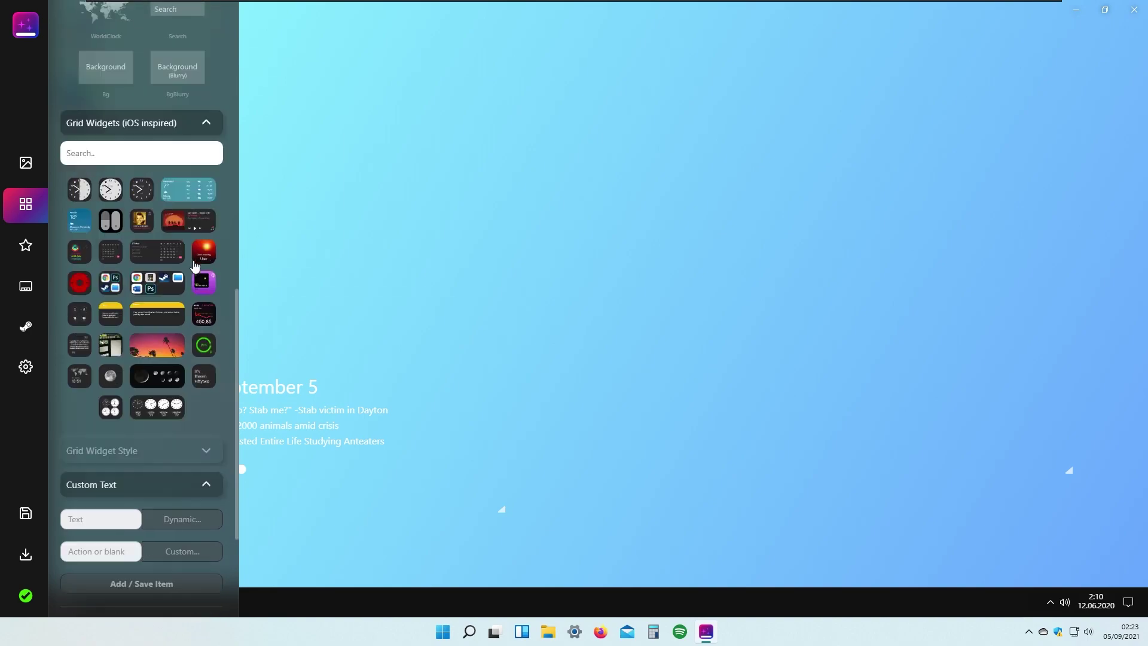
# Place the half-light analogue Clock grid widget on the desktop's widget grid and make the grid slightly narrower
pyautogui.moveTo(89, 266); pyautogui.dragTo(893, 149)
pyautogui.moveTo(1070, 471)
pyautogui.mouseDown()
pyautogui.moveTo(1085, 483)
pyautogui.moveTo(1085, 462)
pyautogui.moveTo(1067, 456)
pyautogui.moveTo(1058, 474)
pyautogui.mouseUp()
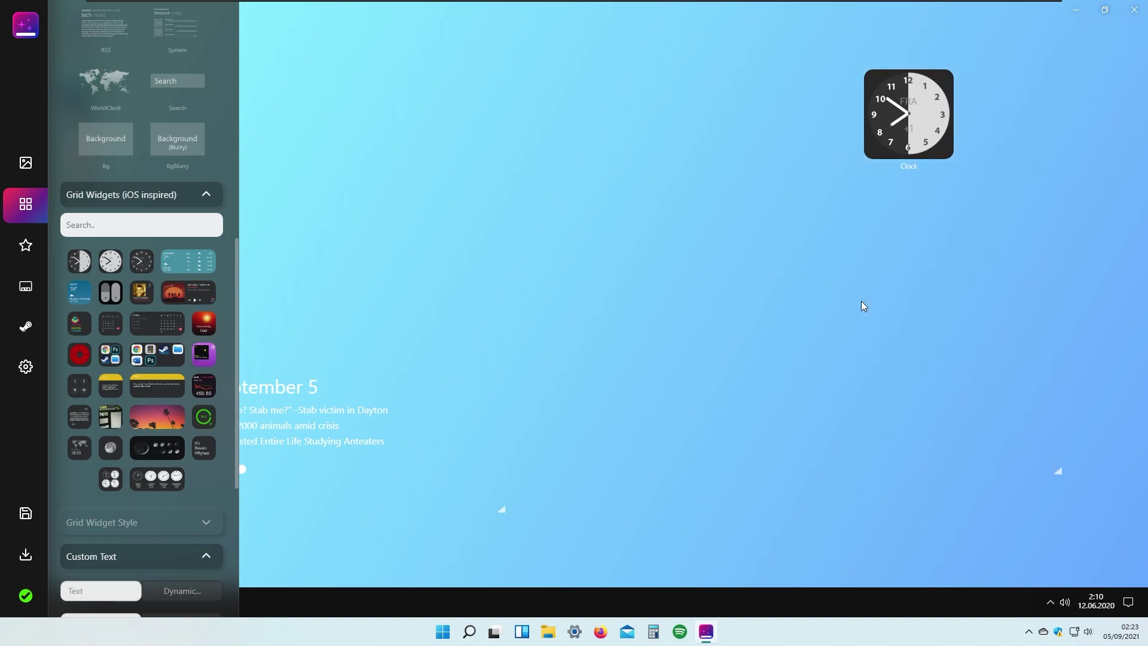
pyautogui.moveTo(961, 130)
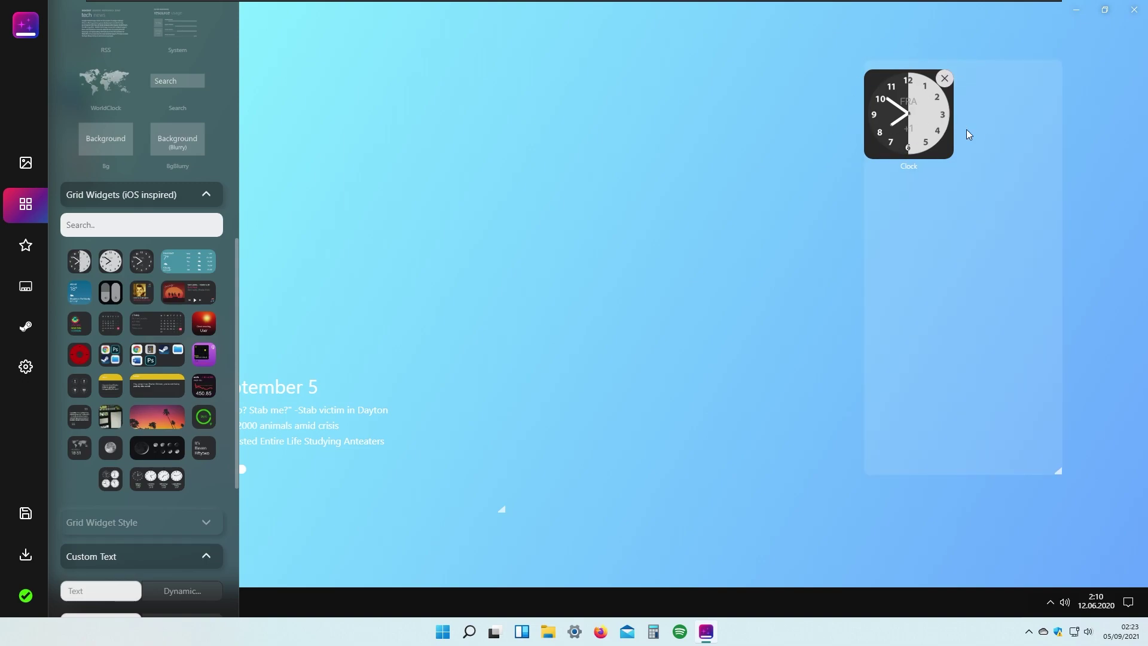
# Add the ClockText widget to the desktop and reposition it below the news headlines
pyautogui.scroll(10, 226, 239)
pyautogui.scroll(-1, 176, 216)
pyautogui.moveTo(186, 216); pyautogui.dragTo(454, 298)
pyautogui.moveTo(325, 294); pyautogui.dragTo(399, 289)
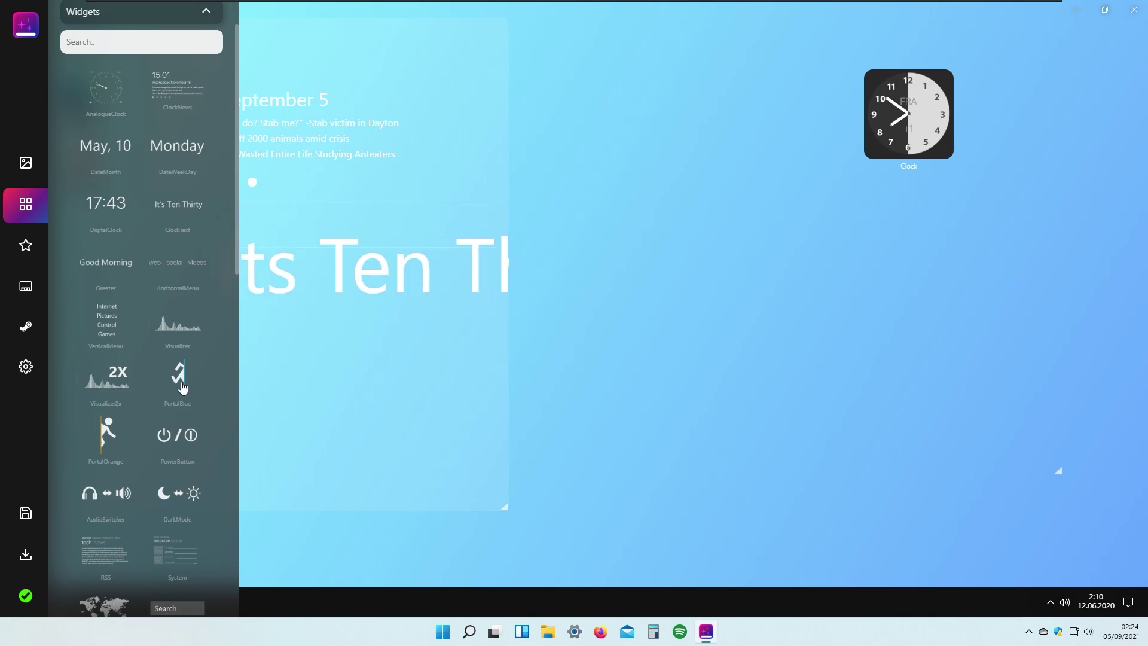
# Add the wide Moon widget and the Battery widget to the widget grid with the clock
pyautogui.scroll(-15, 182, 387)
pyautogui.moveTo(385, 224); pyautogui.dragTo(897, 237)
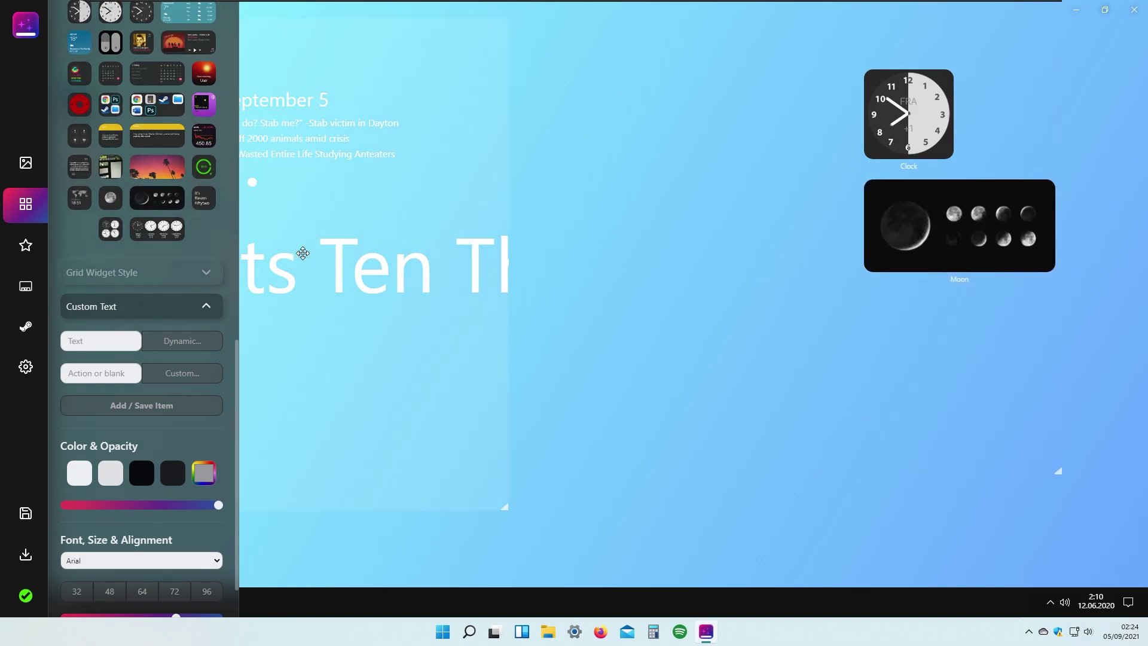
pyautogui.moveTo(203, 167); pyautogui.dragTo(1011, 308)
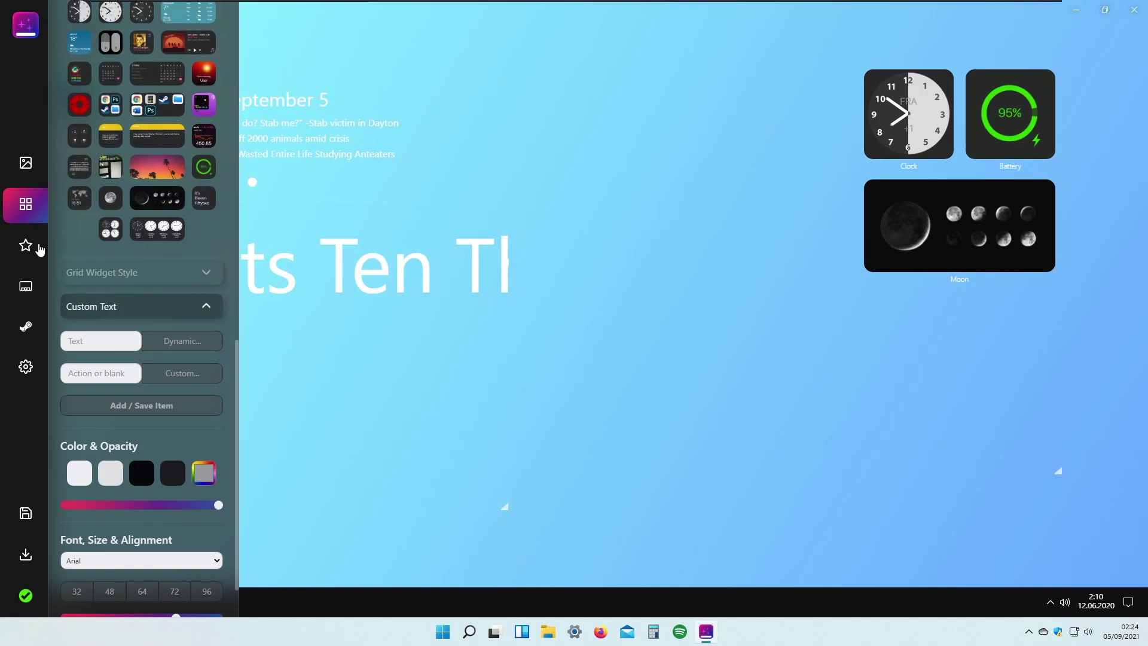
pyautogui.scroll(-1, 161, 365)
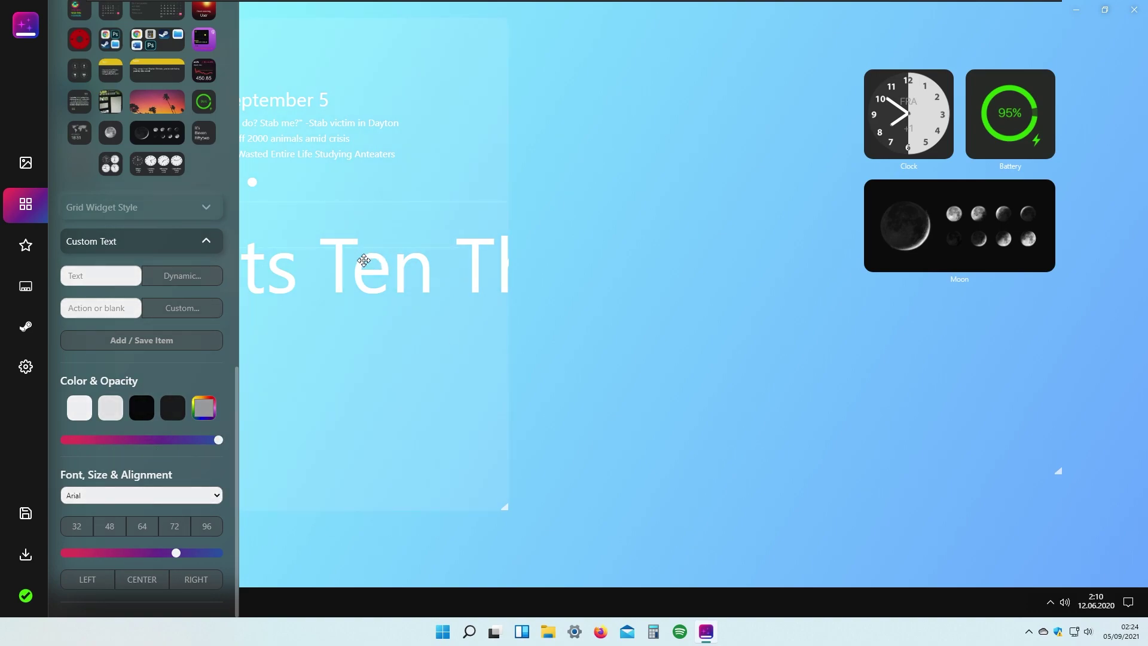
# Open the icon settings, try the To Dock and Anywhere placements for app icons, and return to To Grid
pyautogui.click(27, 244)
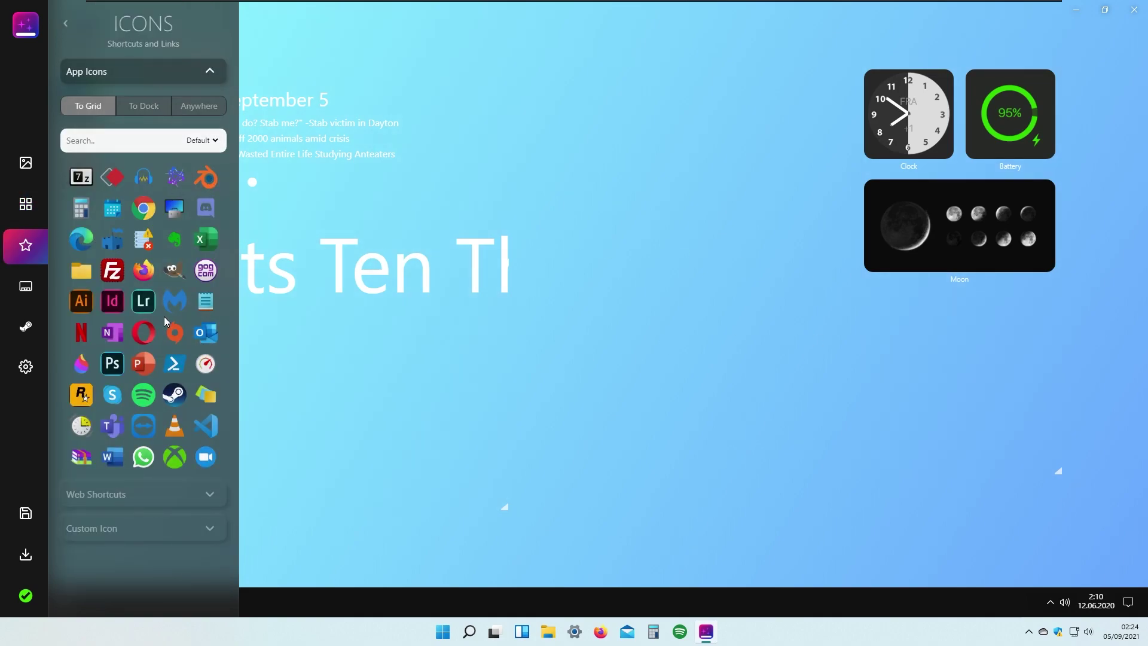
pyautogui.click(150, 109)
pyautogui.click(105, 110)
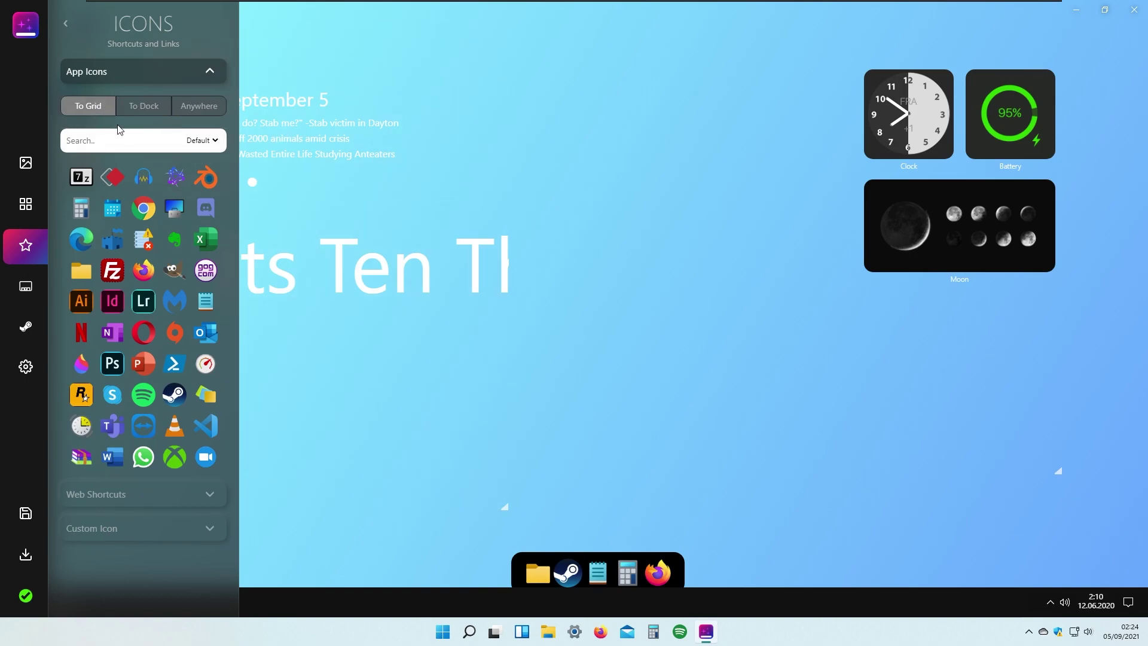
pyautogui.click(213, 109)
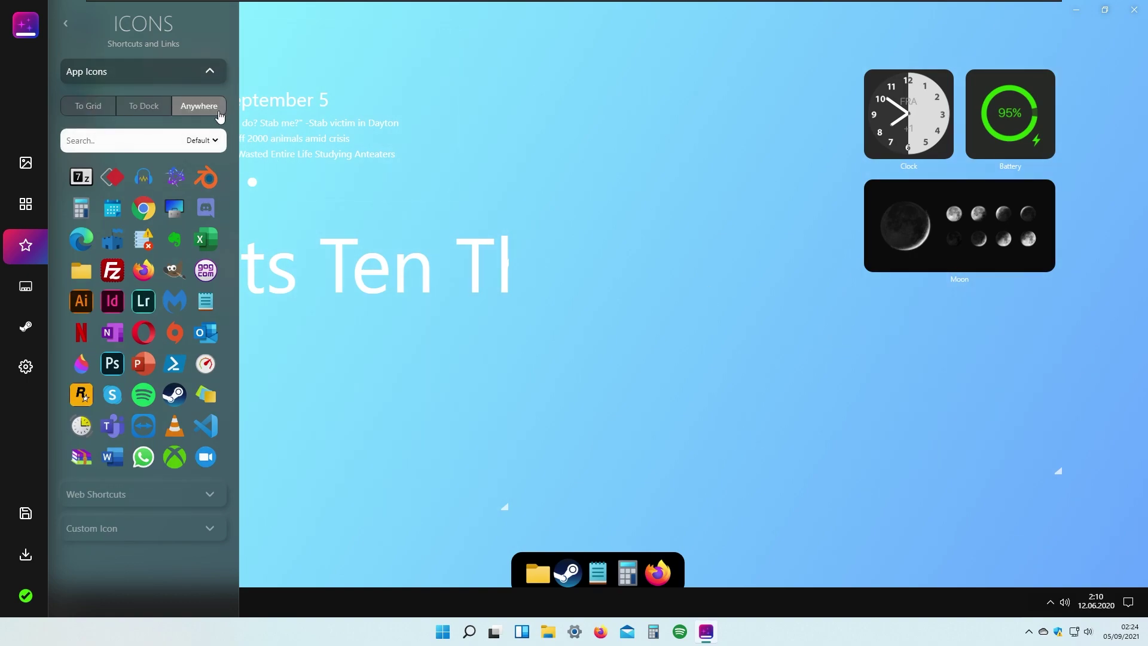
pyautogui.click(98, 109)
# Try the Light, Dark and Default app icon sets and select the Mac set
pyautogui.click(214, 140)
pyautogui.click(215, 140)
pyautogui.click(215, 140)
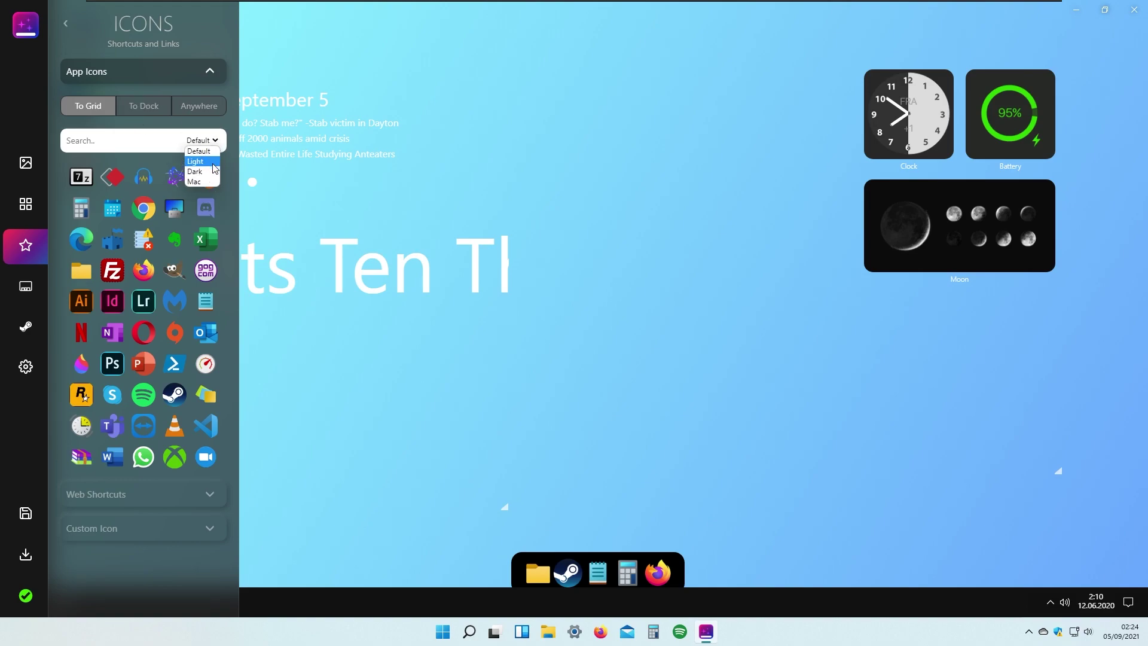
pyautogui.click(213, 161)
pyautogui.click(214, 140)
pyautogui.click(212, 172)
pyautogui.click(214, 140)
pyautogui.click(214, 181)
pyautogui.scroll(-1, 153, 316)
pyautogui.scroll(1, 152, 316)
pyautogui.click(212, 140)
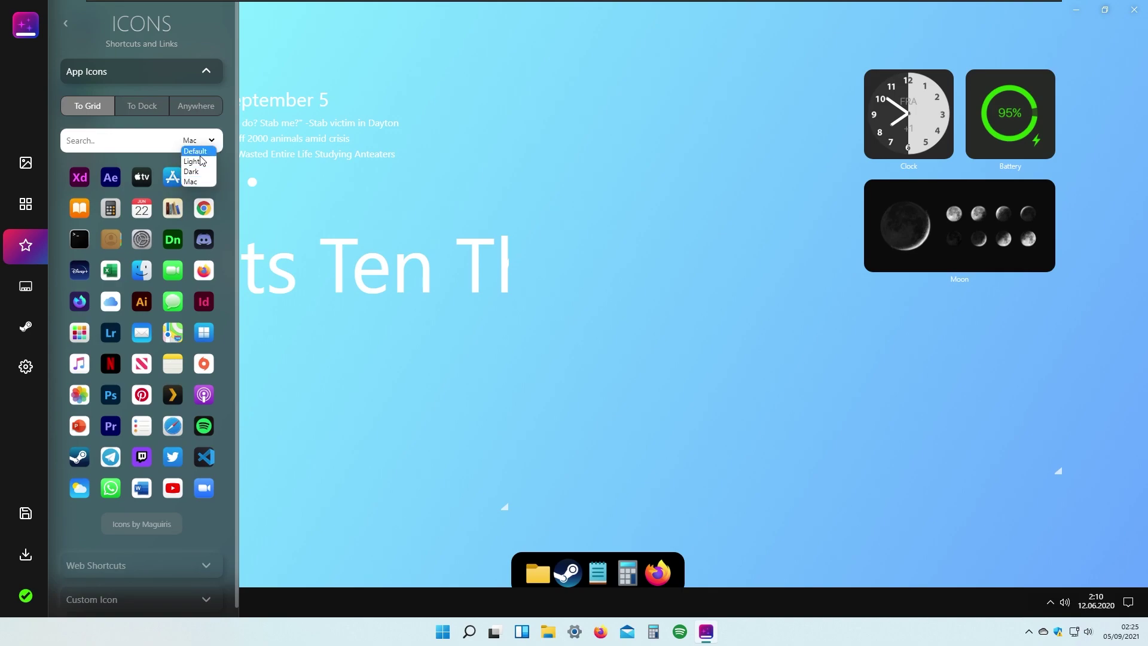
pyautogui.click(207, 150)
pyautogui.click(206, 147)
pyautogui.click(213, 181)
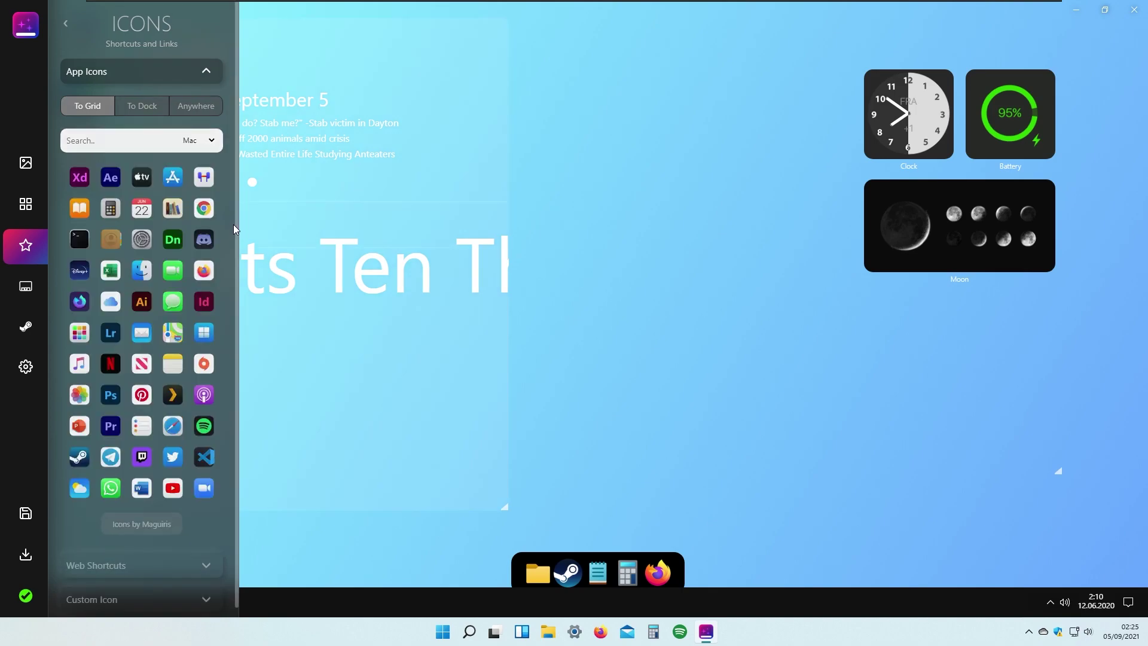
# Set app icon placement to the dock and add Maps, Podcasts, YouTube, Mail and Lightroom
pyautogui.click(142, 107)
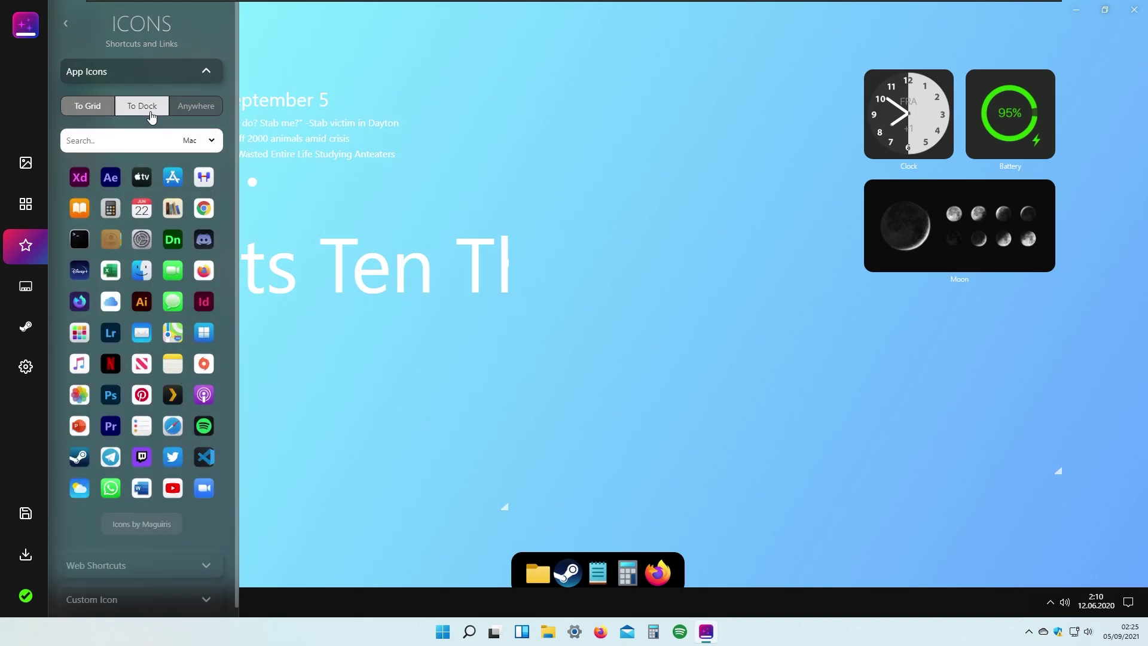
pyautogui.click(144, 272)
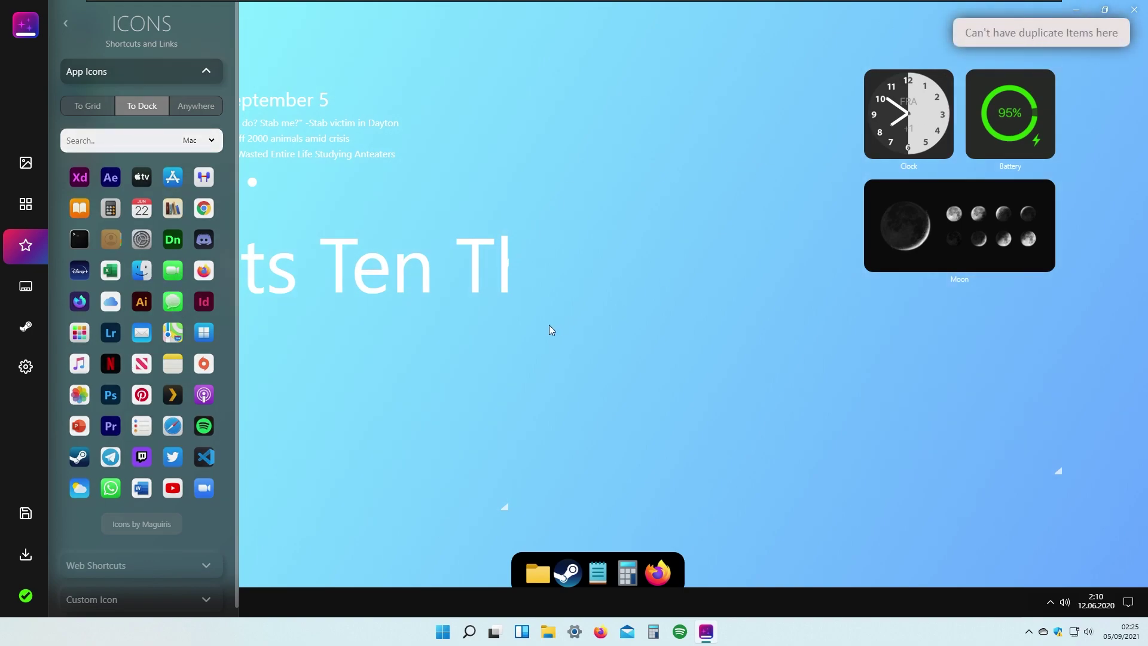
pyautogui.click(171, 335)
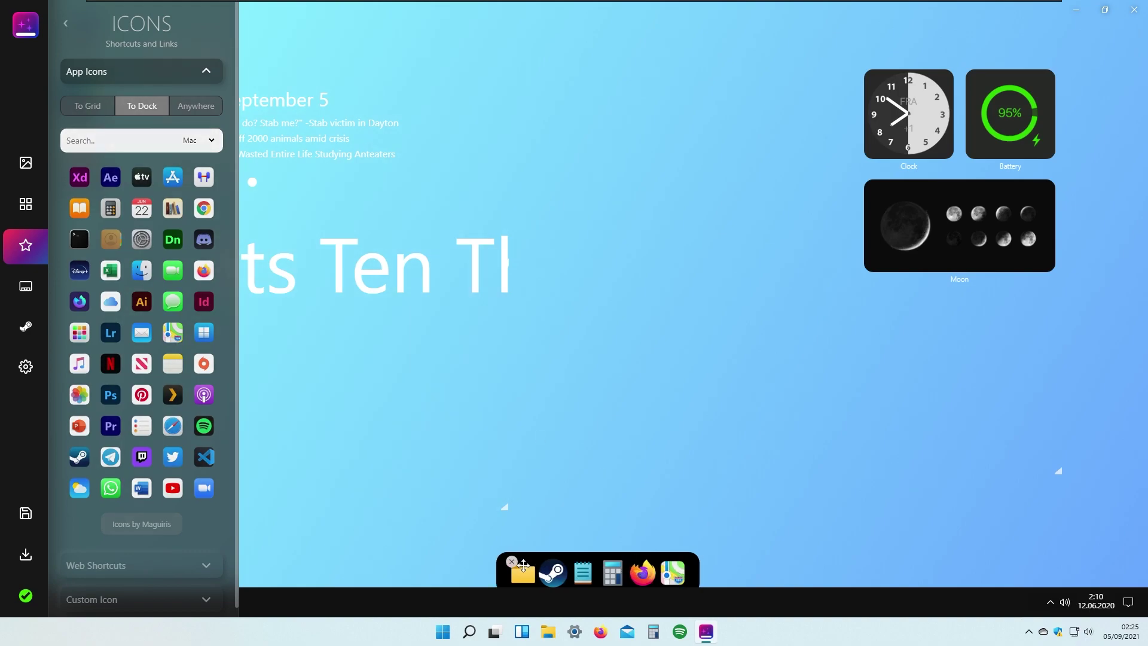
pyautogui.click(204, 396)
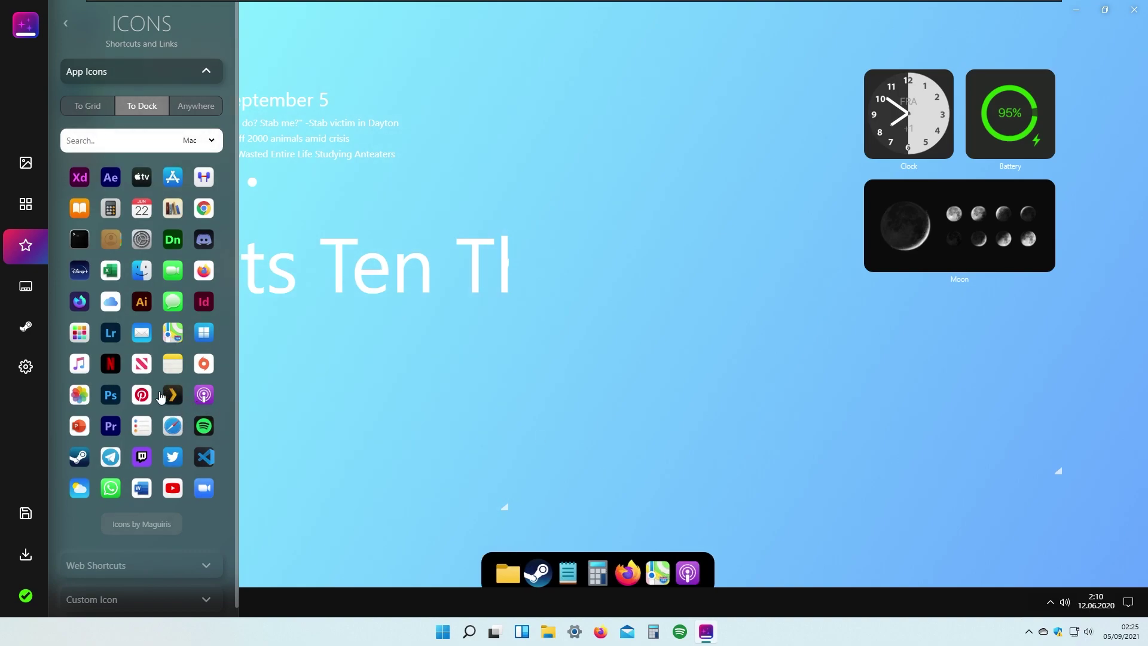
pyautogui.click(171, 489)
pyautogui.click(142, 336)
pyautogui.click(114, 335)
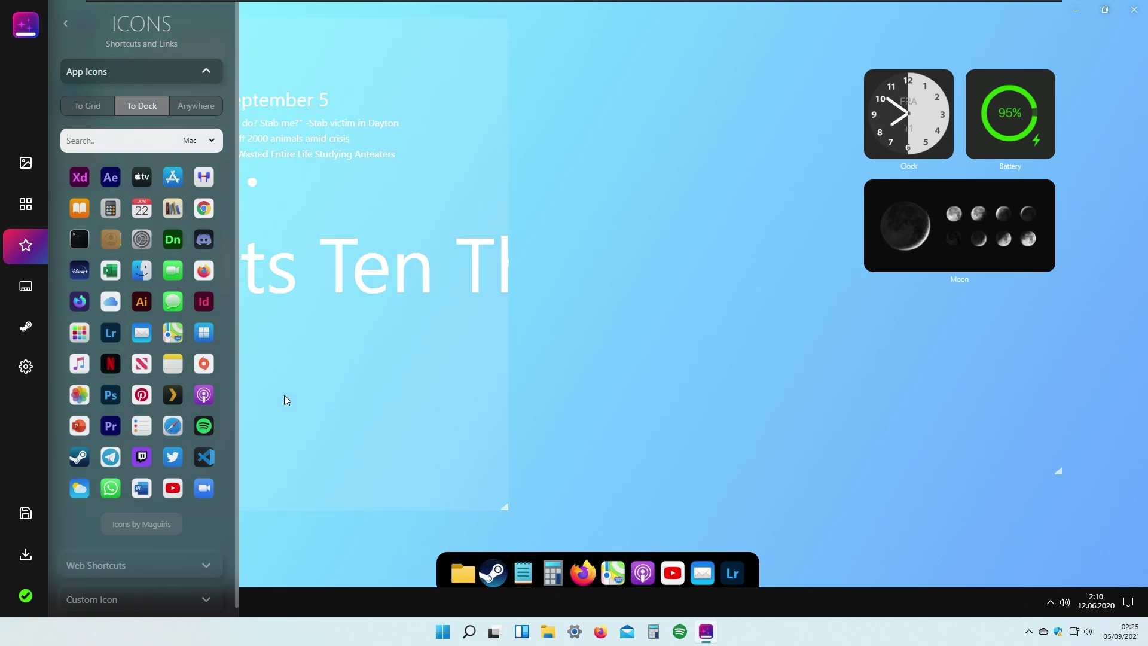
# Expand the web shortcuts and add Twitter, Reddit, Google and Apple to the widget grid
pyautogui.scroll(-1, 152, 375)
pyautogui.click(171, 556)
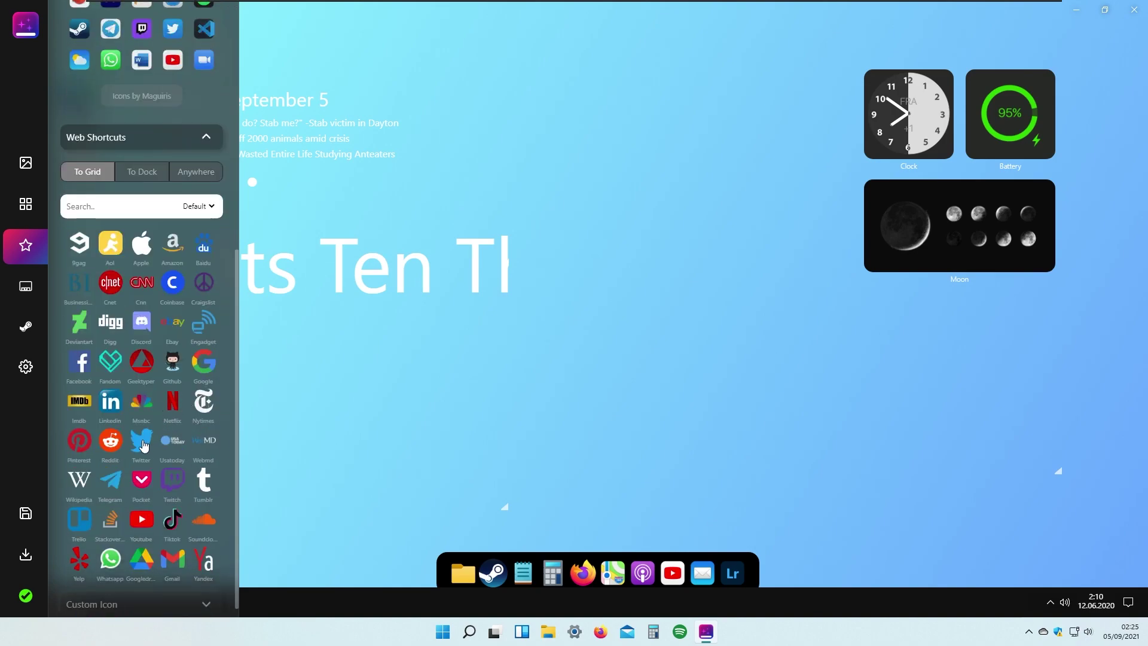
pyautogui.click(142, 442)
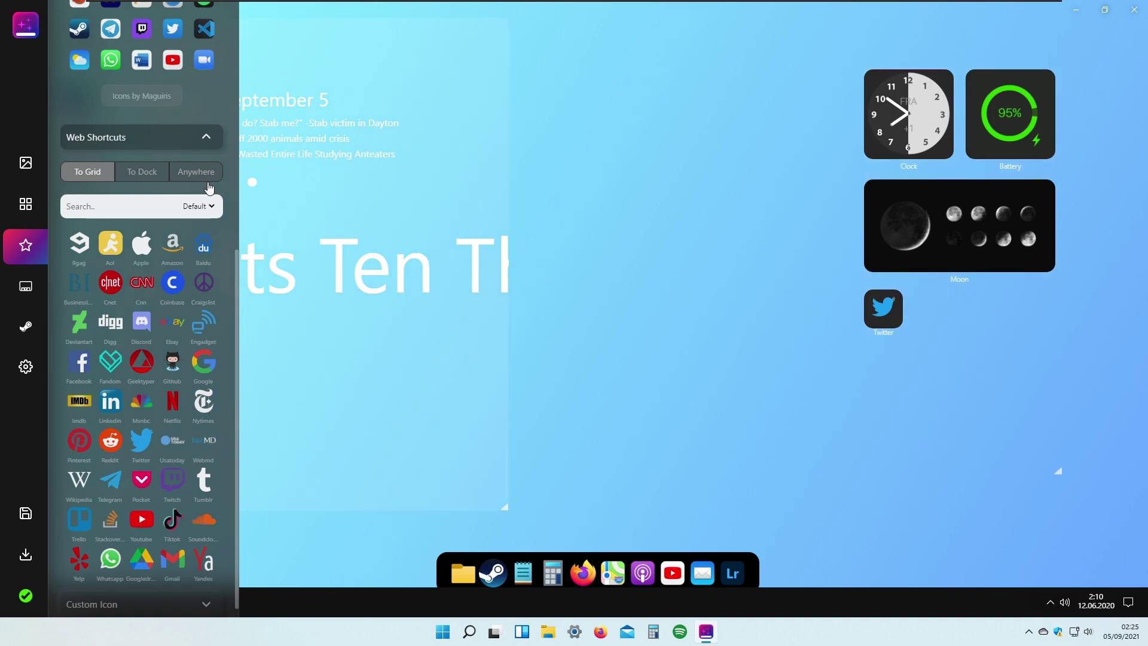
pyautogui.moveTo(902, 310)
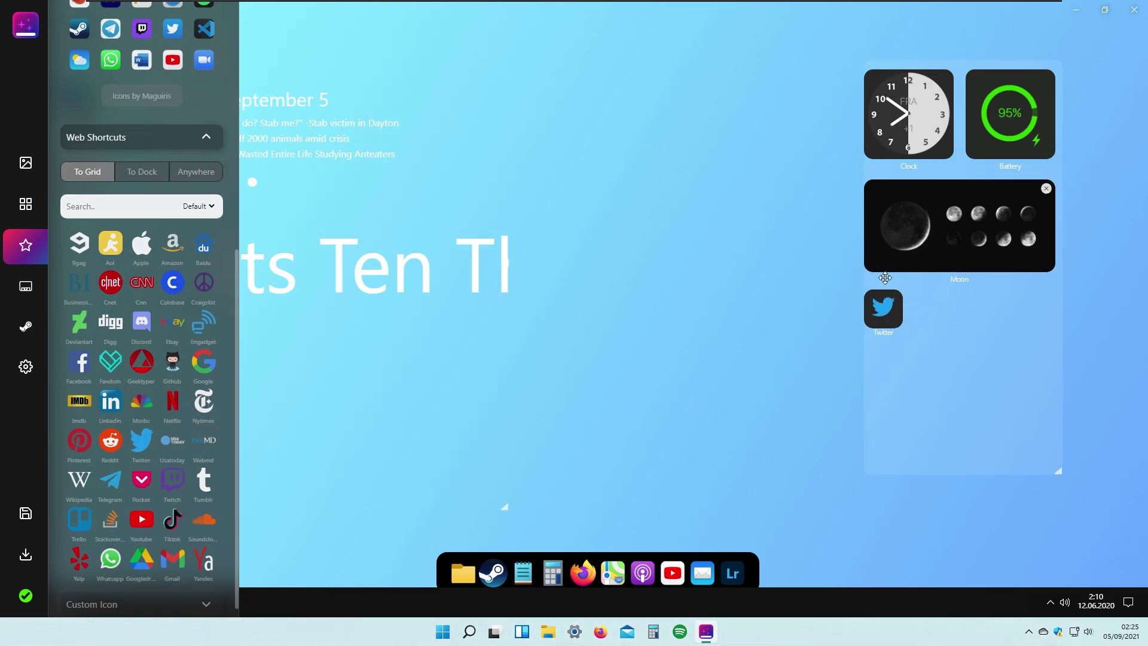
pyautogui.click(110, 440)
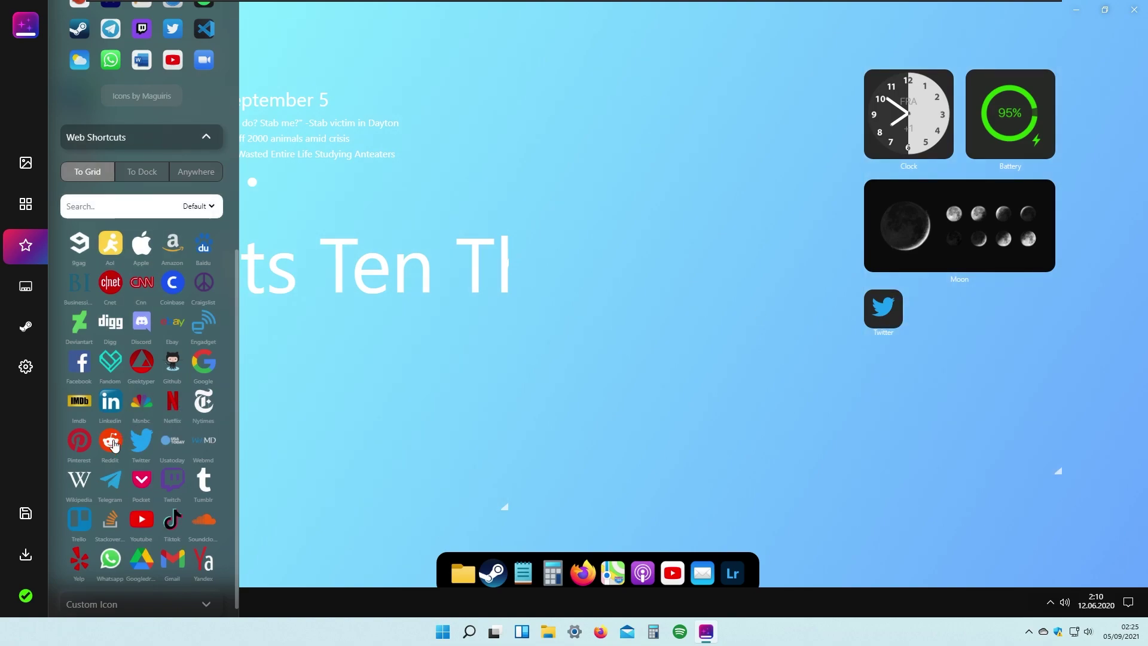
pyautogui.click(203, 361)
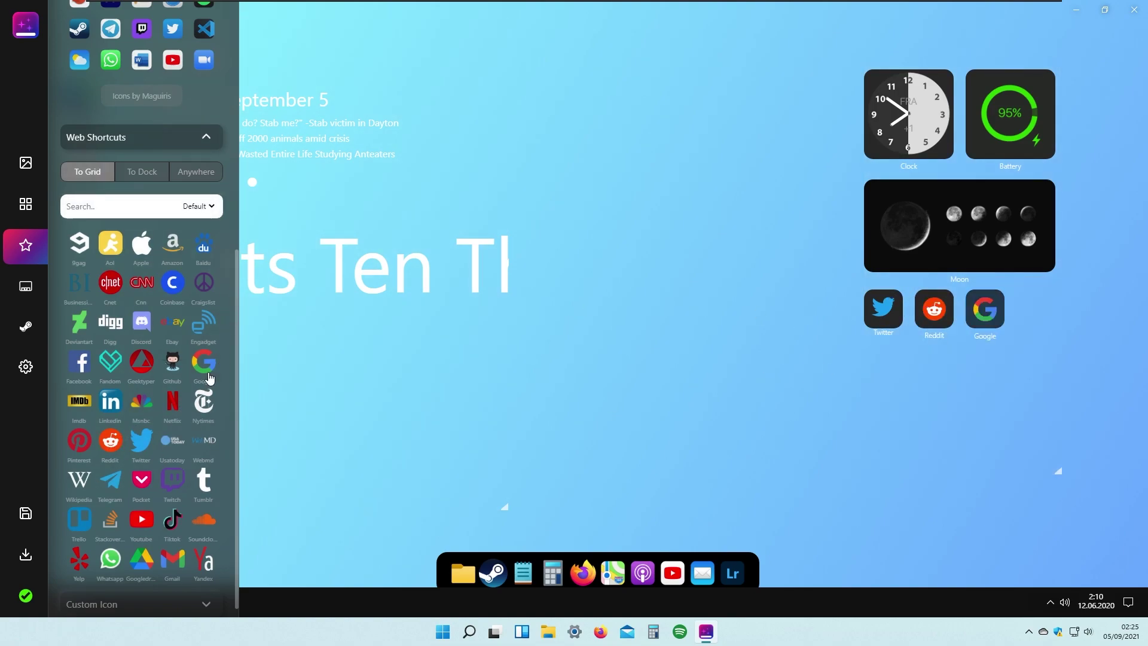
pyautogui.click(203, 361)
pyautogui.click(141, 243)
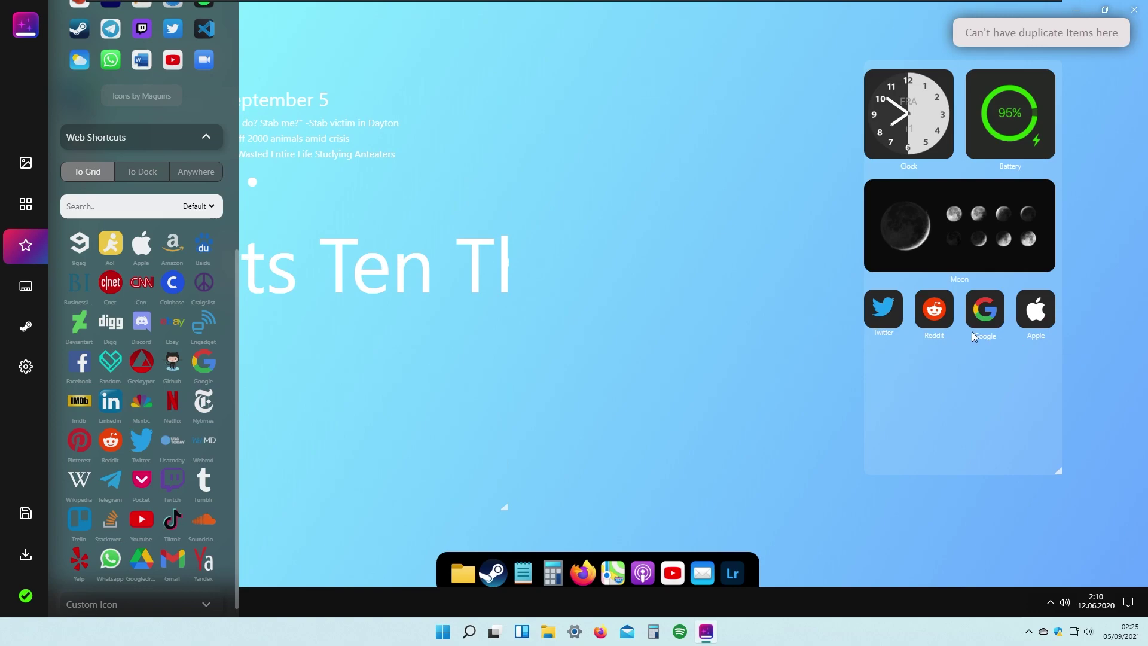
# Look into the Custom Icon section and close it, and switch the web shortcut placement to the dock
pyautogui.scroll(-1, 177, 455)
pyautogui.click(197, 598)
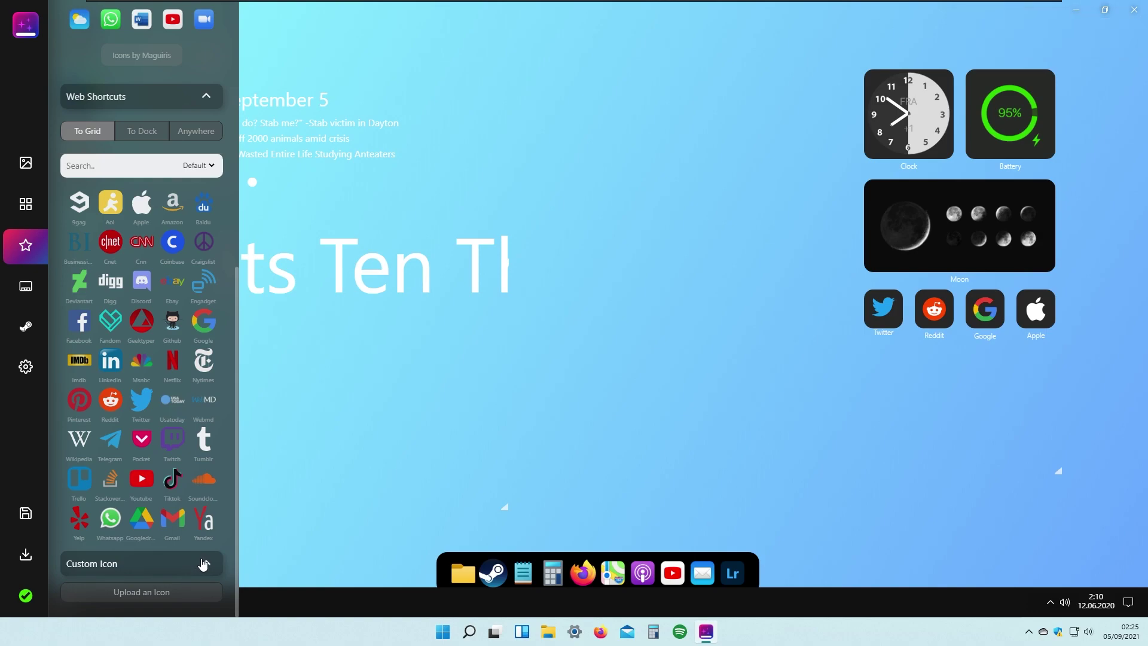
pyautogui.click(205, 567)
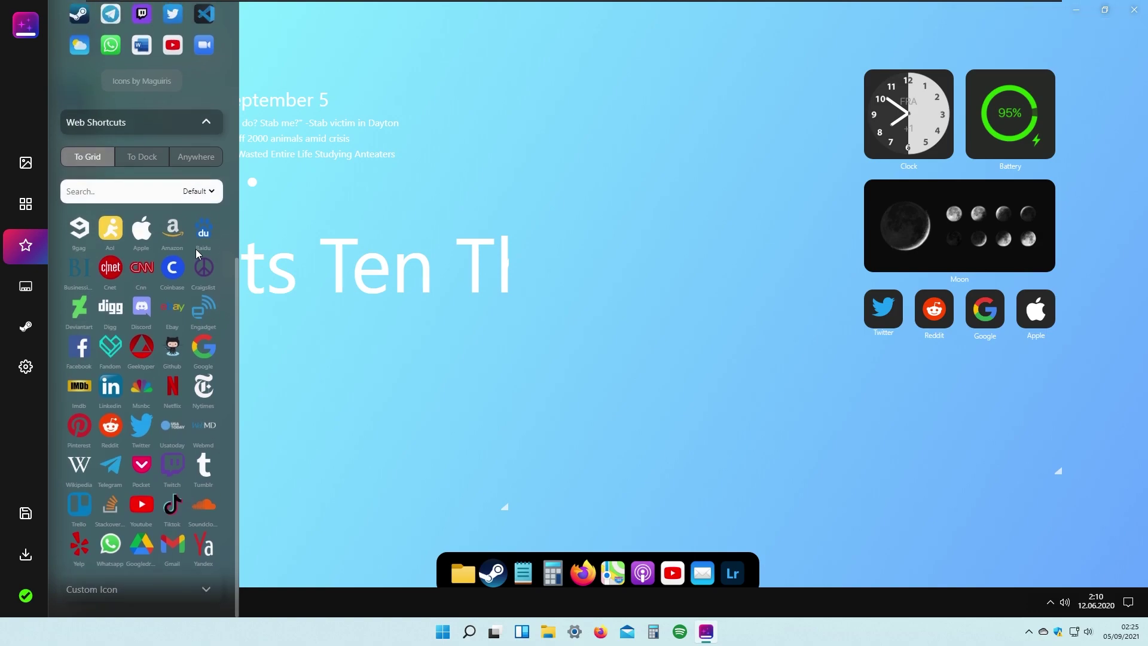
pyautogui.scroll(2, 128, 179)
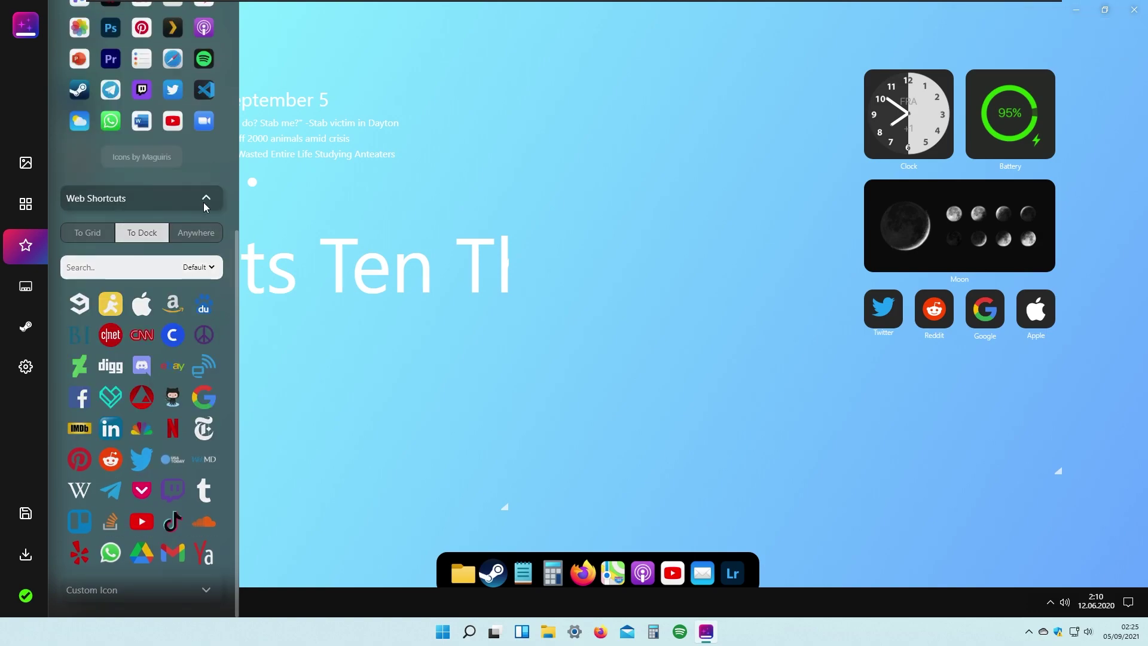
# Open the dock settings, turn the dock off and on again, and add a separator to it
pyautogui.click(26, 286)
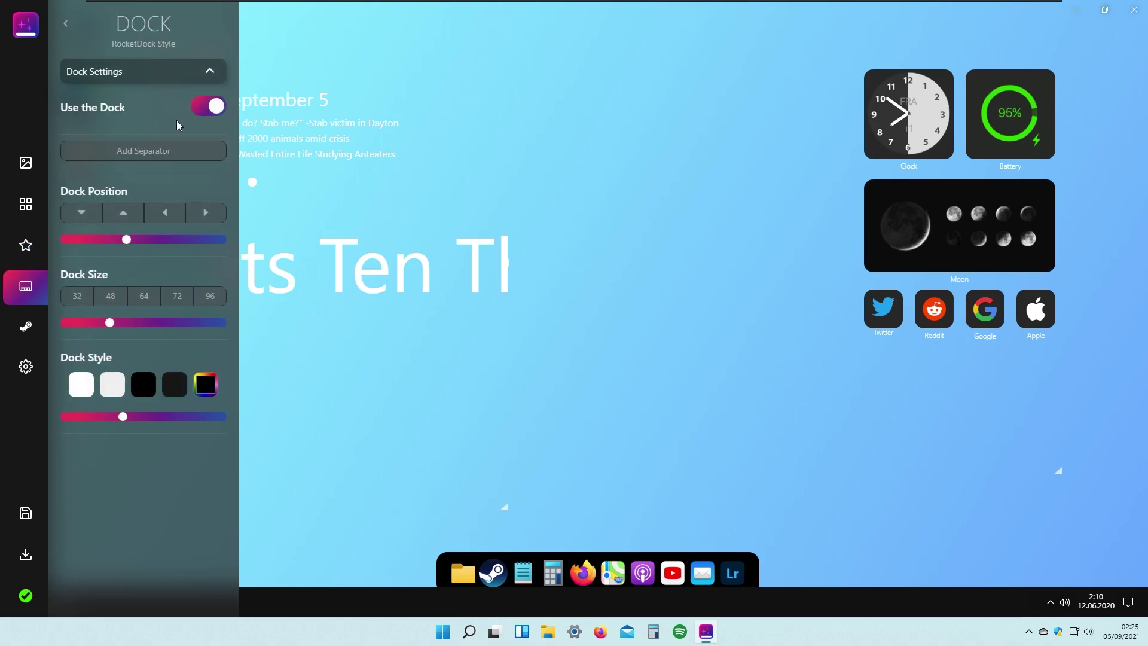
pyautogui.click(211, 108)
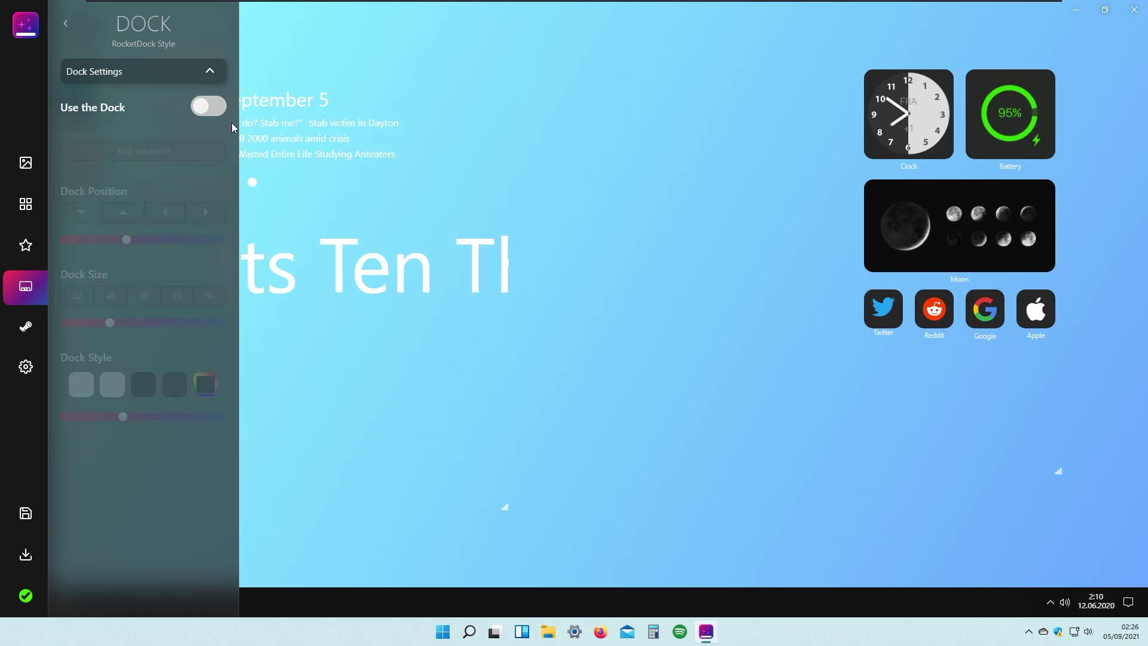
pyautogui.click(209, 106)
pyautogui.click(197, 157)
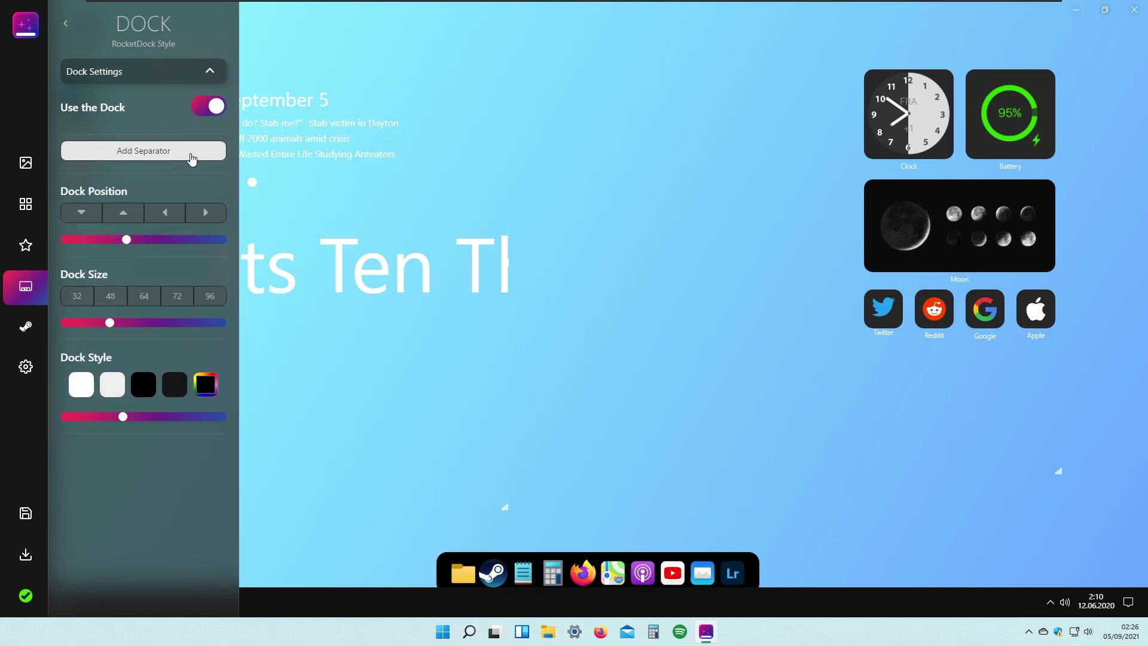
pyautogui.moveTo(730, 574)
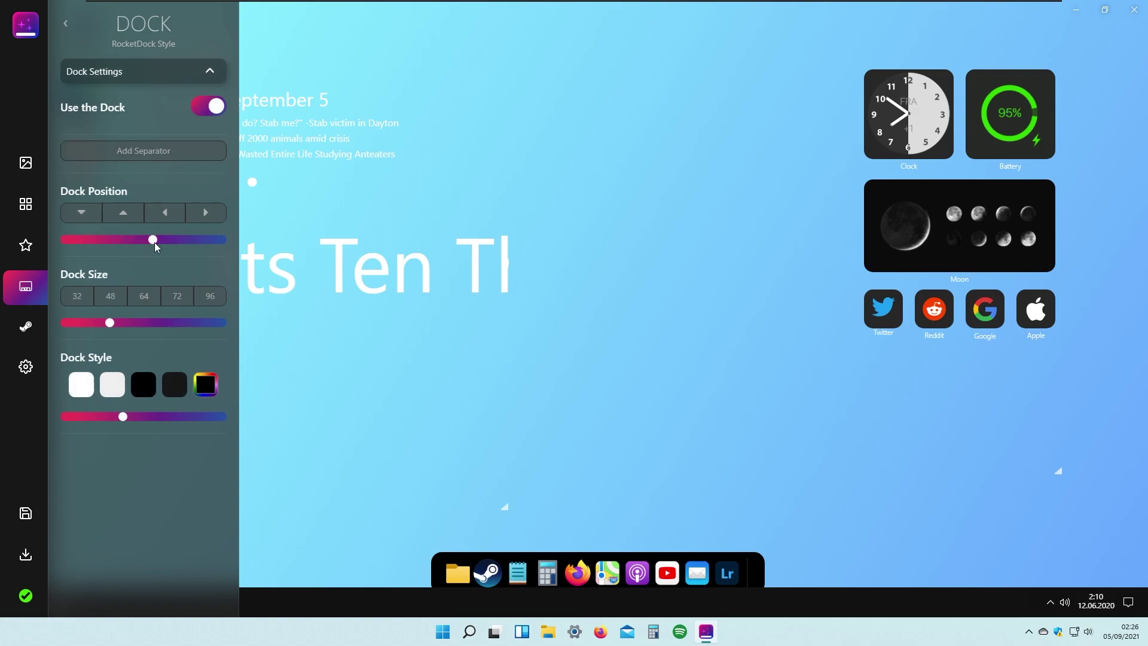
# Raise the dock slightly above the taskbar and reduce its size to somewhat below 48
pyautogui.moveTo(120, 240); pyautogui.dragTo(149, 239)
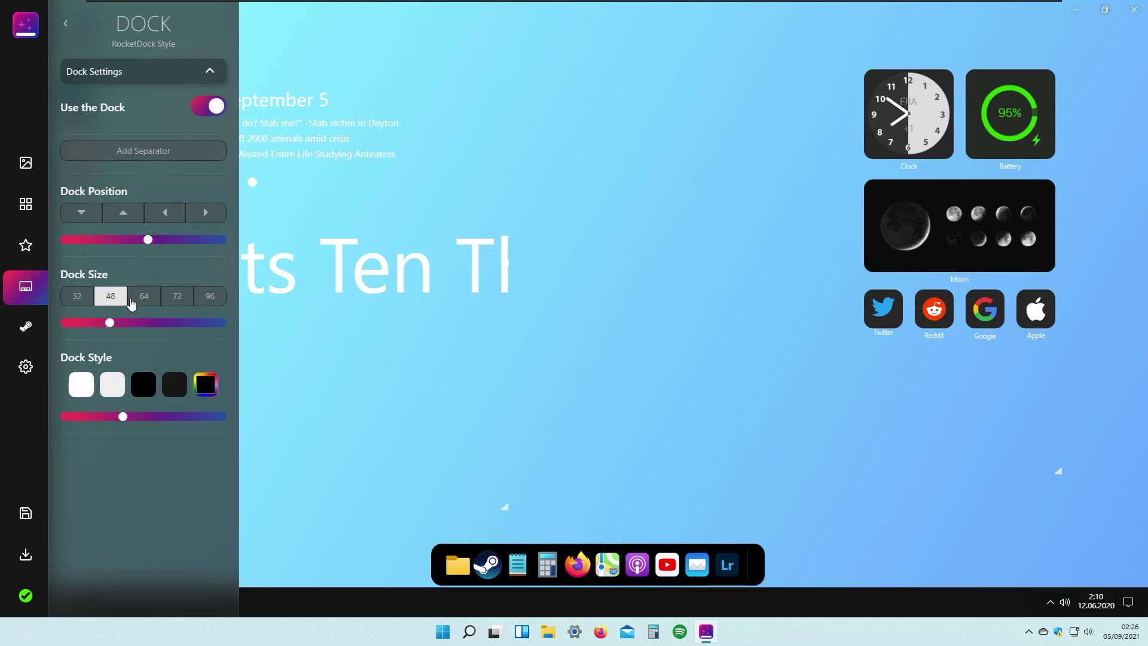
pyautogui.moveTo(128, 324)
pyautogui.mouseDown()
pyautogui.moveTo(192, 334)
pyautogui.moveTo(114, 324)
pyautogui.mouseUp()
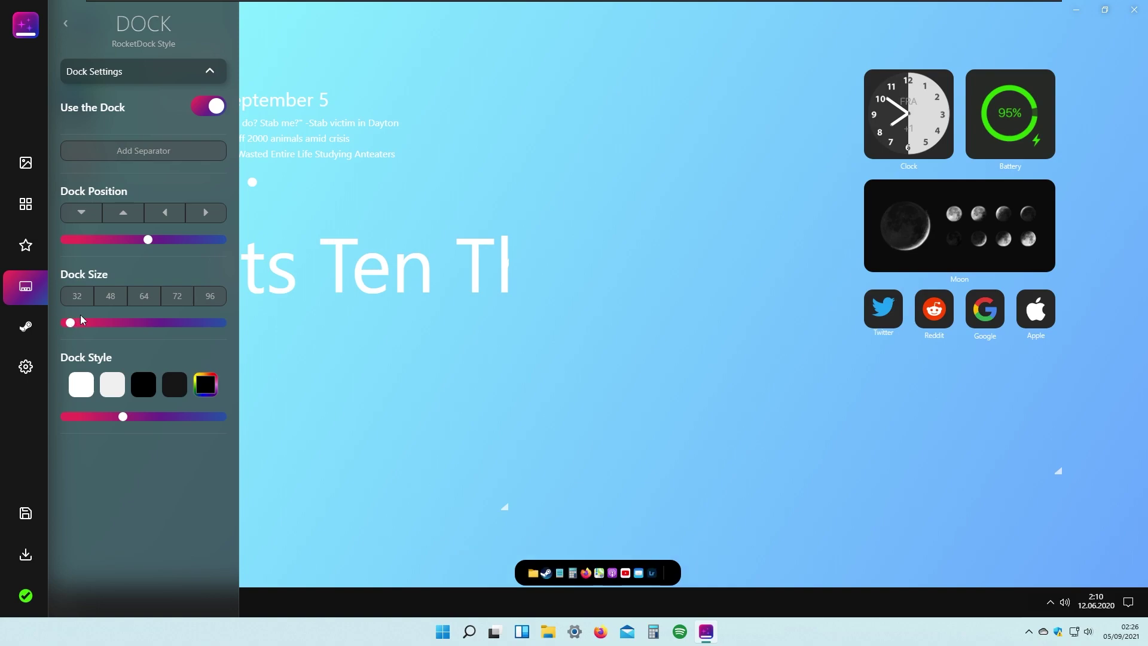
pyautogui.moveTo(72, 321); pyautogui.dragTo(107, 318)
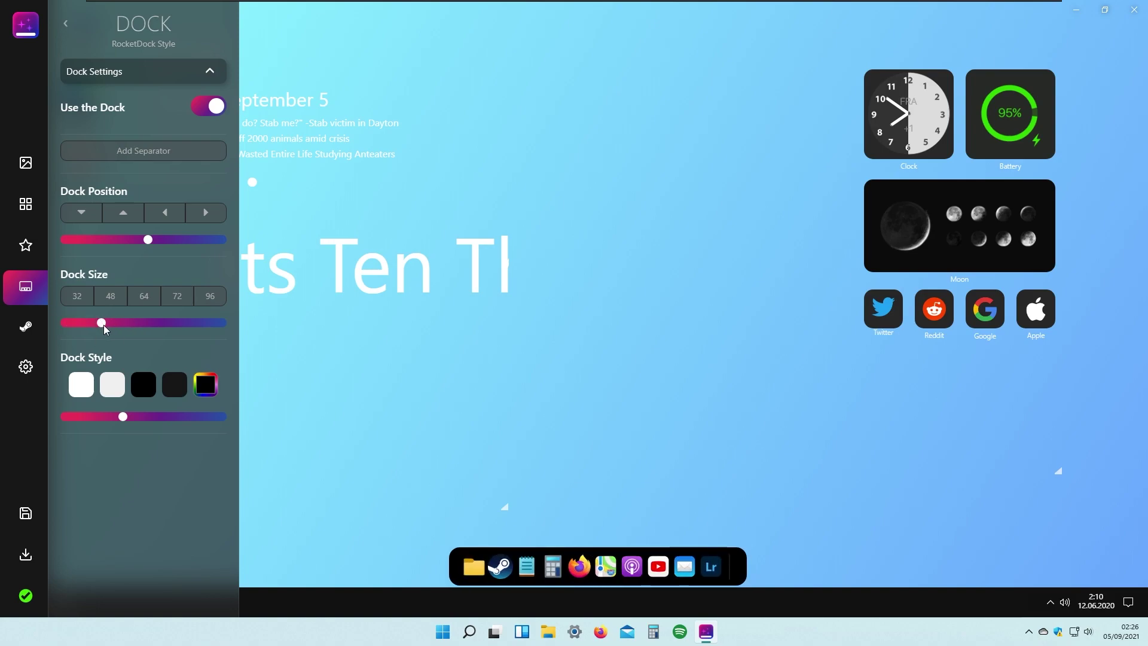
pyautogui.moveTo(90, 322); pyautogui.dragTo(94, 322)
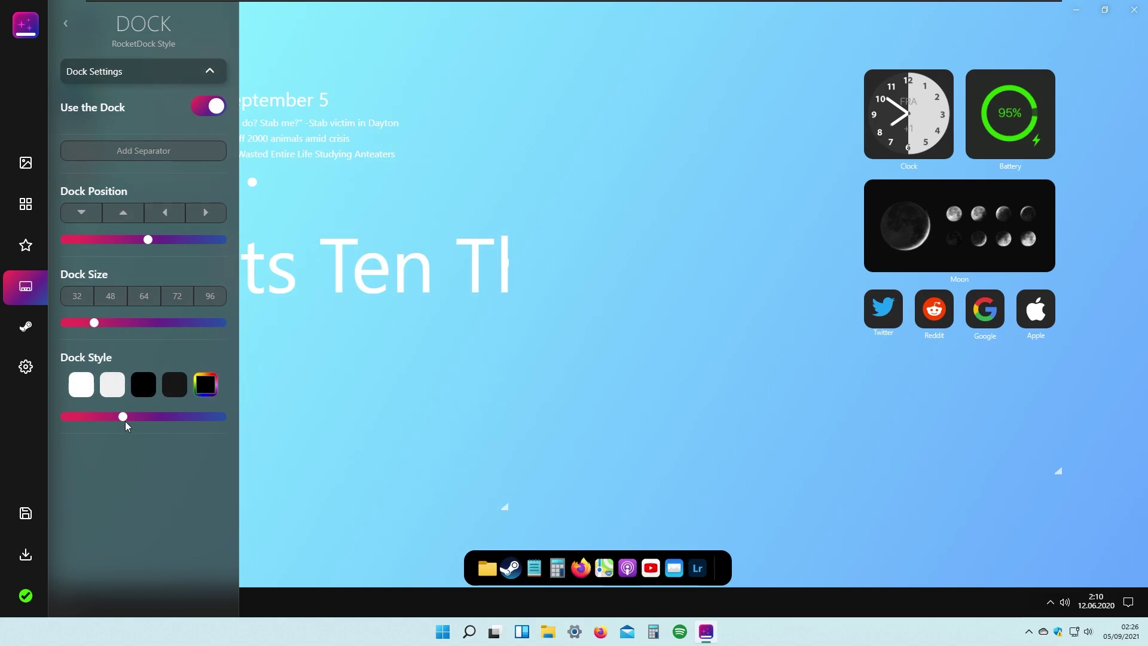
# Give the dock a light background color
pyautogui.click(83, 395)
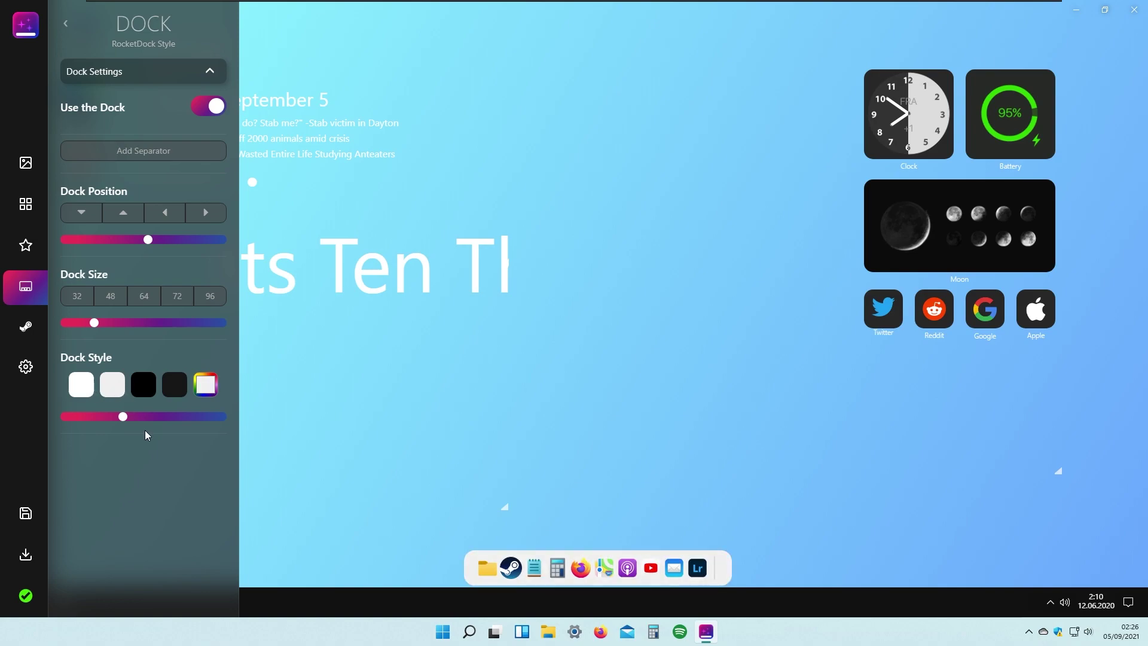
# Adjust the dock background's opacity to make it more translucent
pyautogui.moveTo(96, 418); pyautogui.dragTo(190, 416)
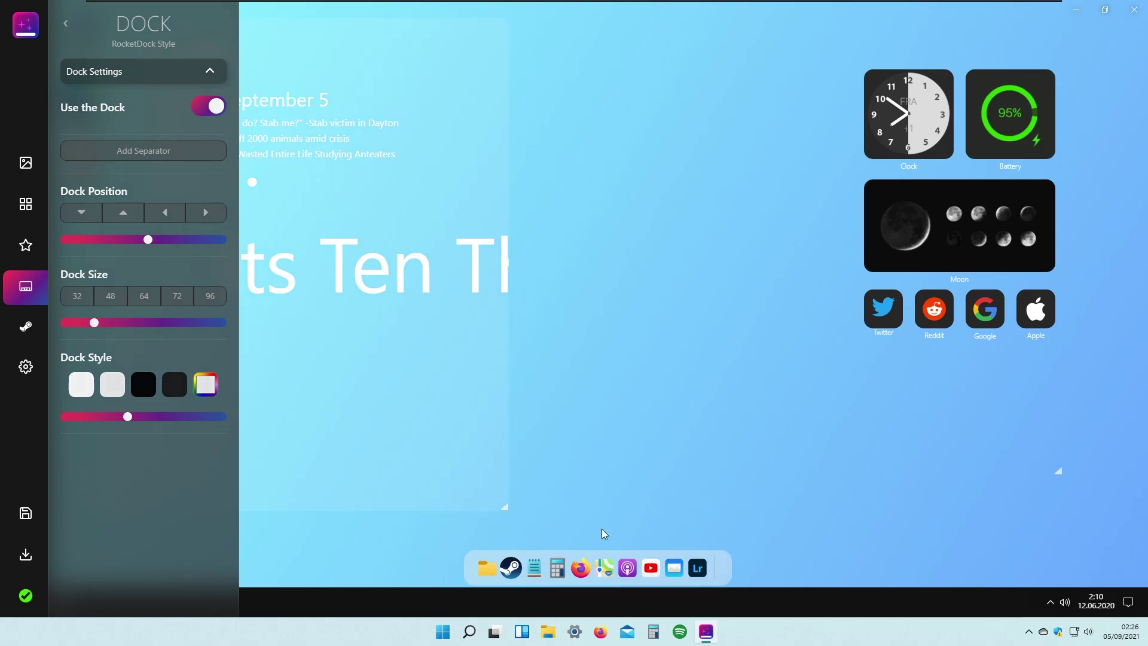
pyautogui.moveTo(128, 419); pyautogui.dragTo(114, 416)
# Enable the Steam skin change, try several skins on the client preview, and choose the Cyberpunk 2077 skin
pyautogui.click(25, 326)
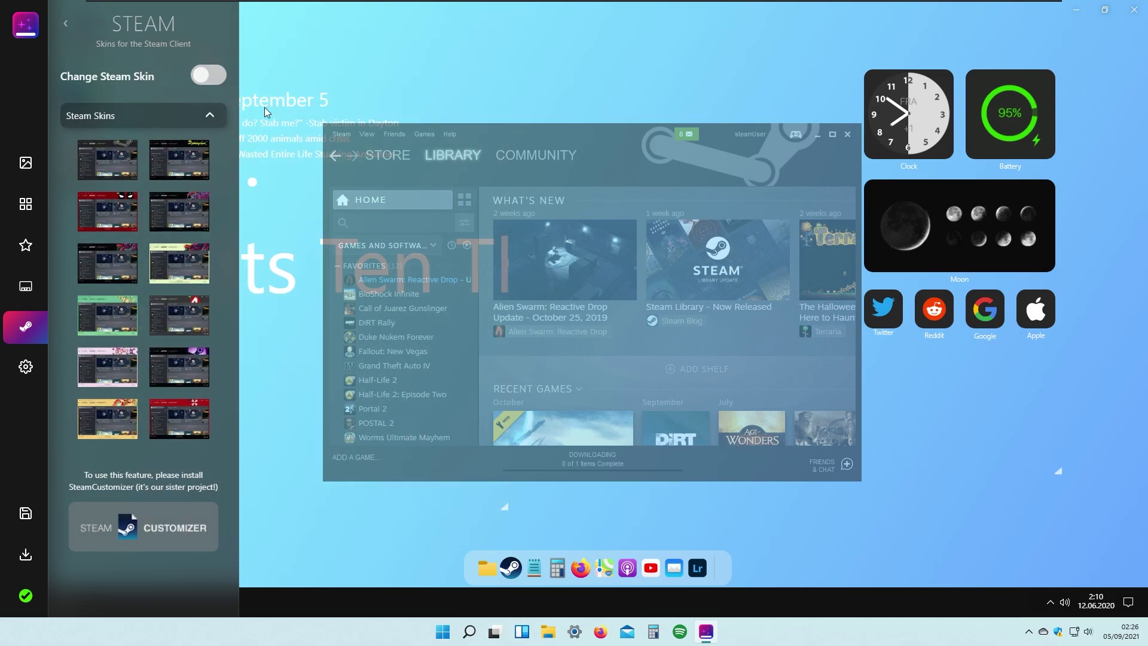
pyautogui.click(201, 77)
pyautogui.moveTo(613, 144); pyautogui.dragTo(622, 133)
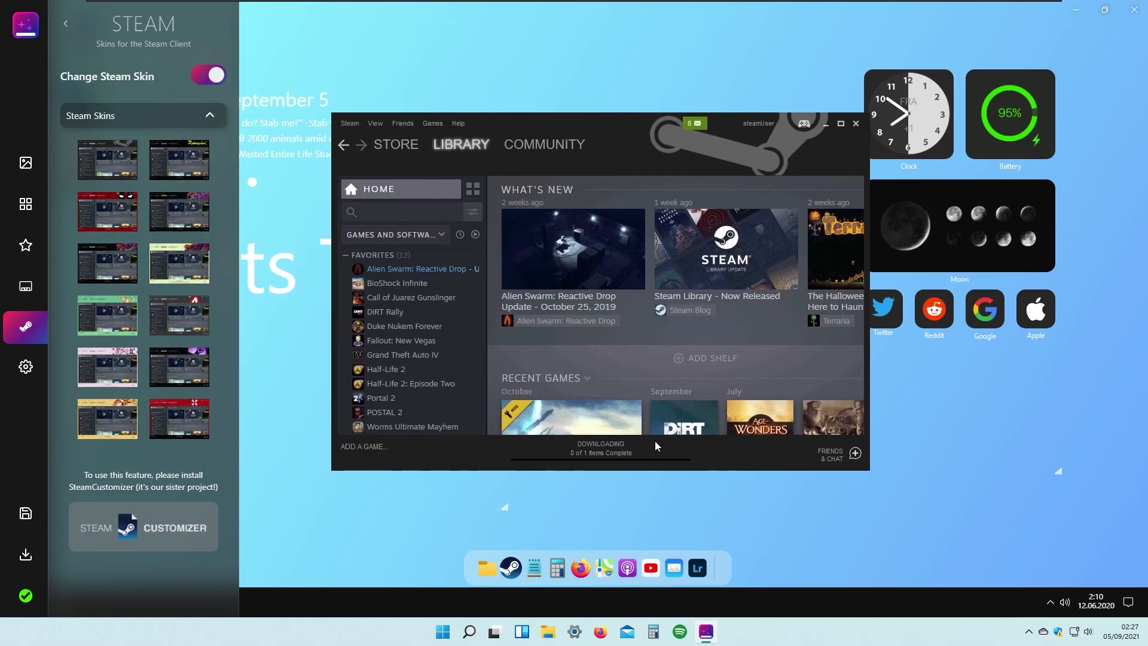
pyautogui.click(187, 264)
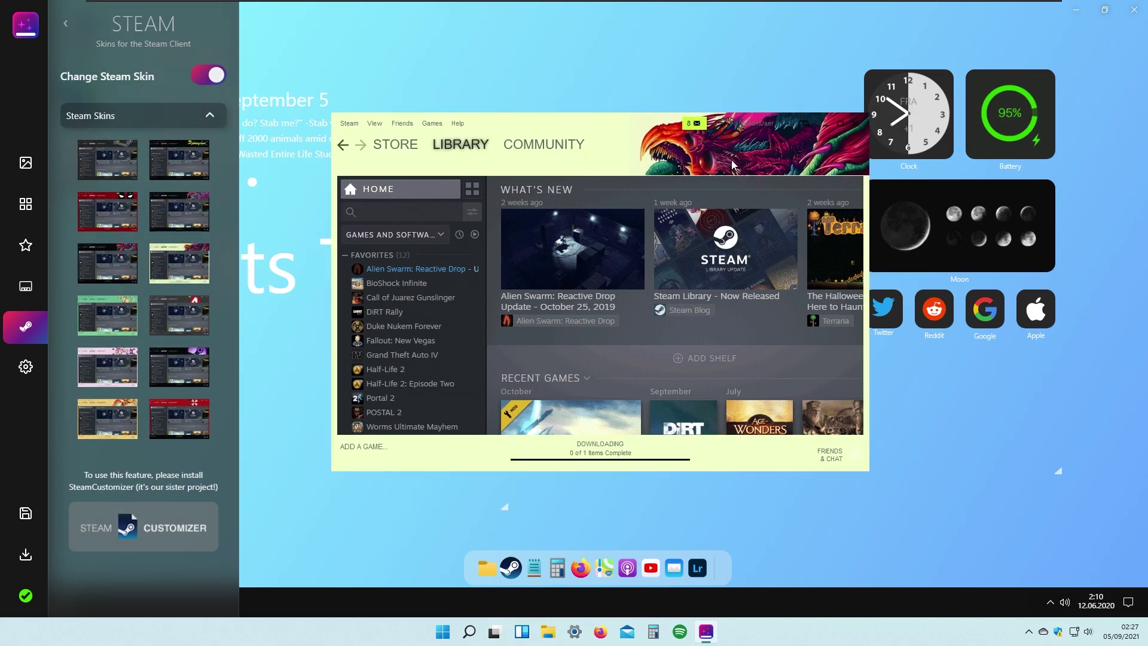
pyautogui.click(160, 370)
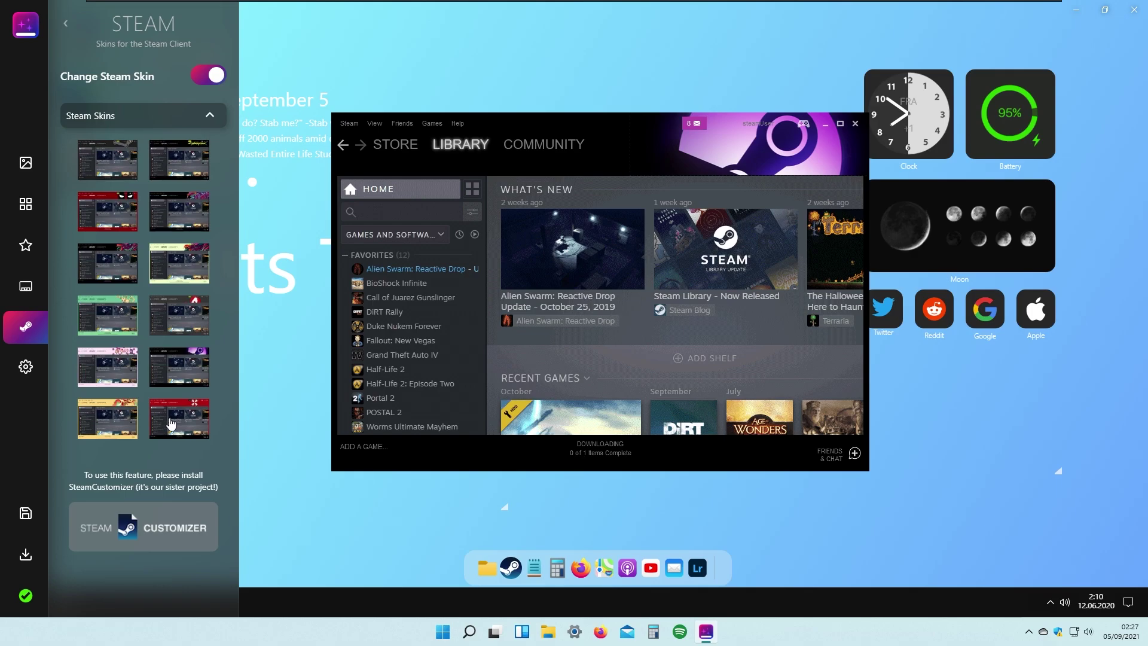
pyautogui.click(105, 417)
pyautogui.click(120, 164)
pyautogui.click(179, 171)
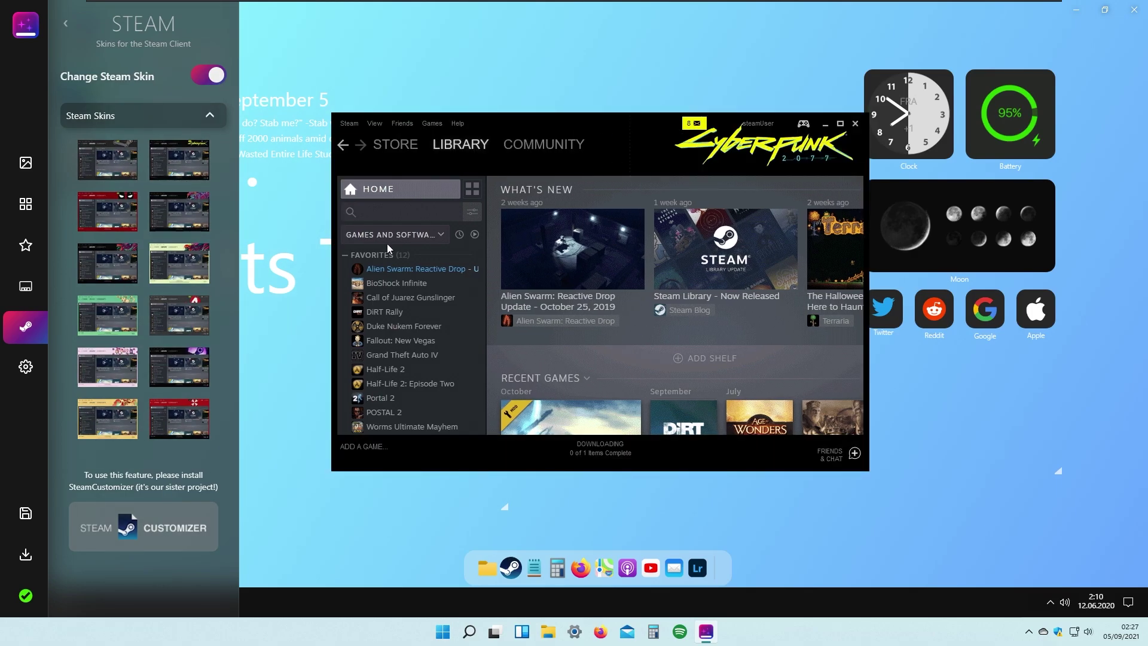
# Open the options, review the apps that start with Windows, and switch dark mode off and on again
pyautogui.click(26, 366)
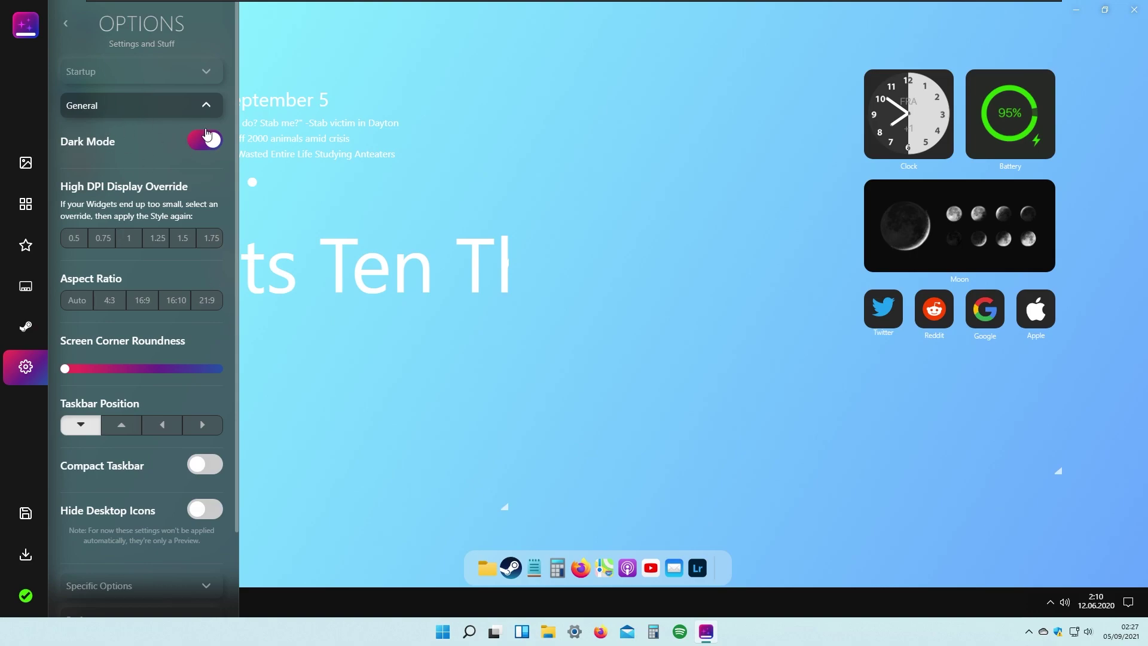
pyautogui.click(208, 71)
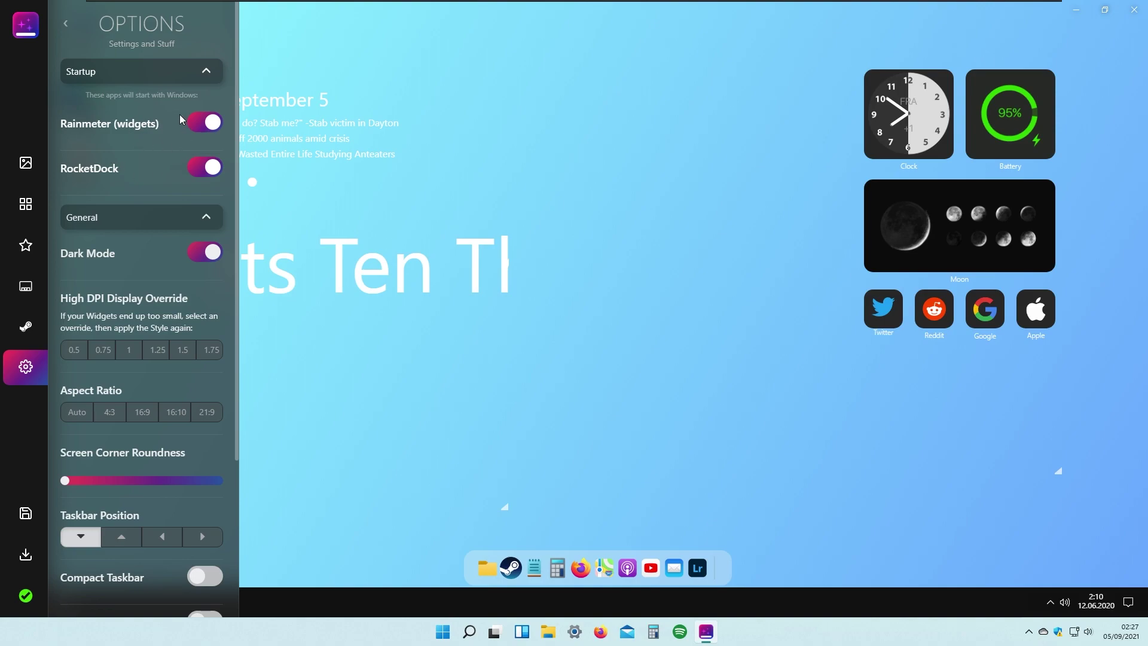
pyautogui.click(205, 74)
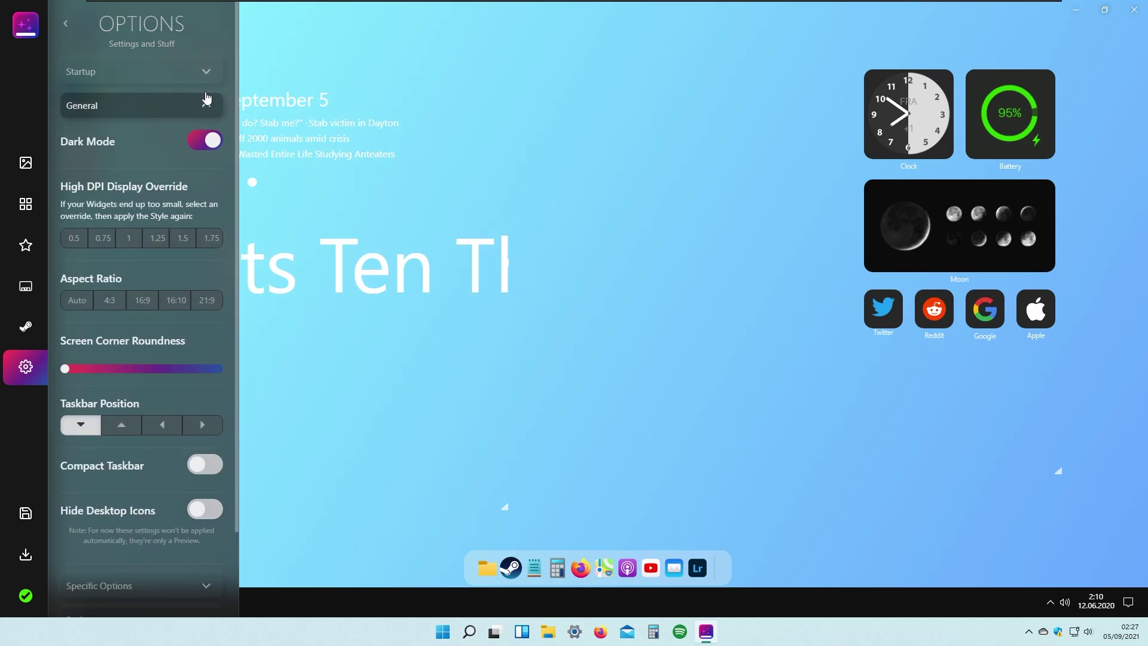
pyautogui.click(213, 144)
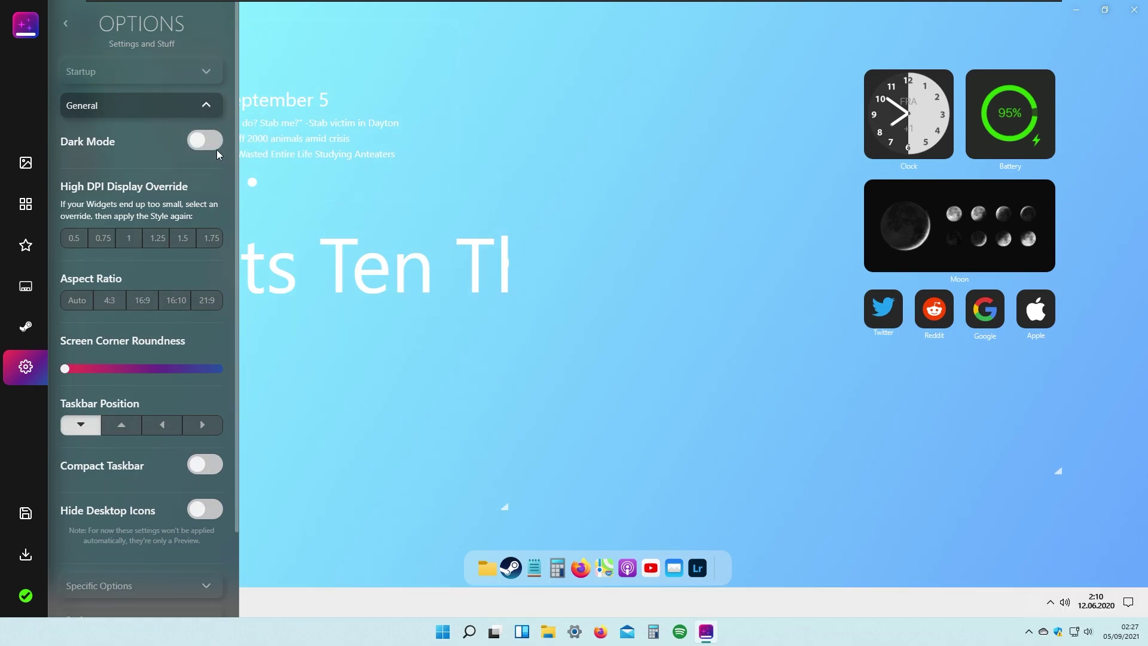
pyautogui.click(209, 142)
# Set the high DPI display override to 1 and the aspect ratio to Auto
pyautogui.scroll(-3, 89, 144)
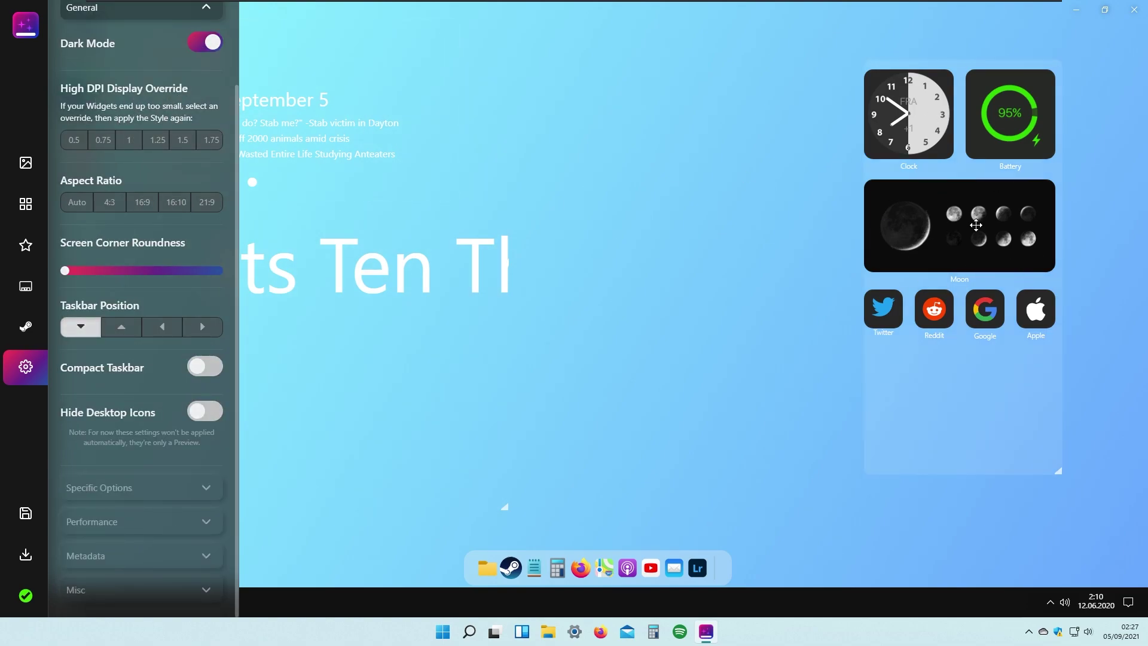
pyautogui.click(123, 143)
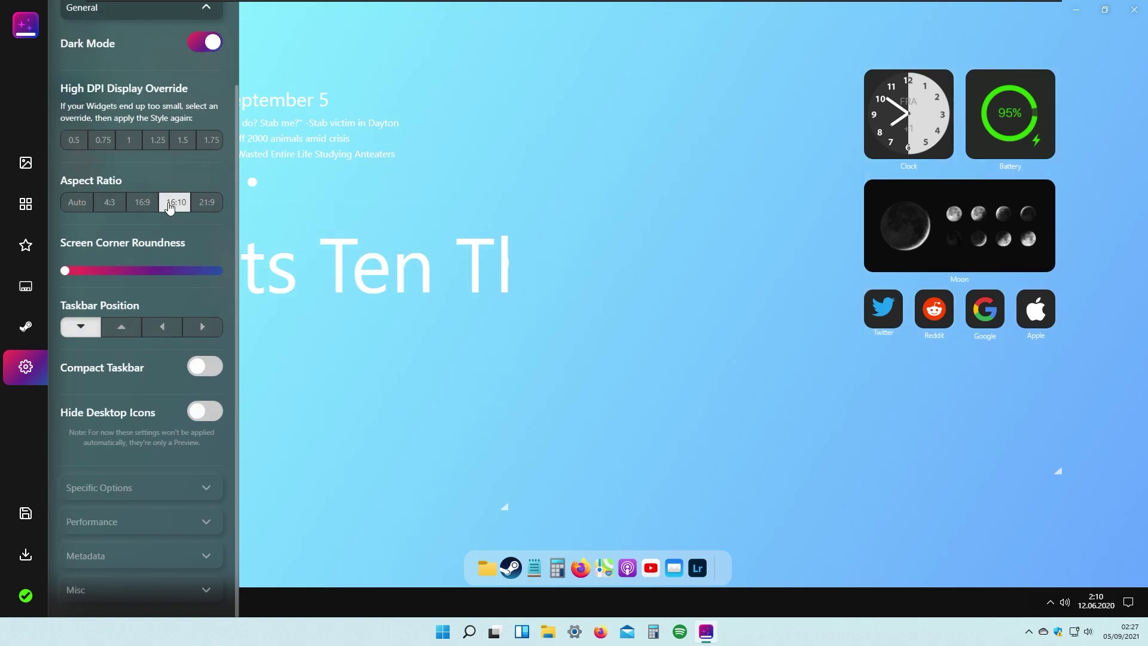
pyautogui.click(70, 204)
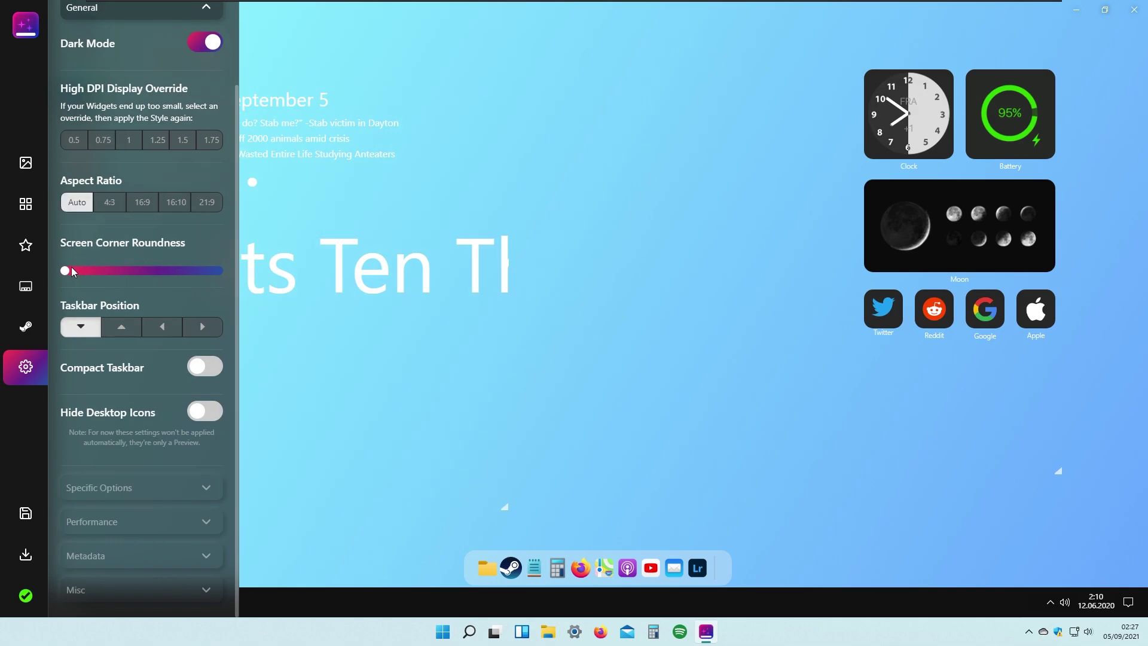
# Try rounder screen corners and set the screen corner roundness back to its minimum
pyautogui.moveTo(70, 271); pyautogui.dragTo(92, 274)
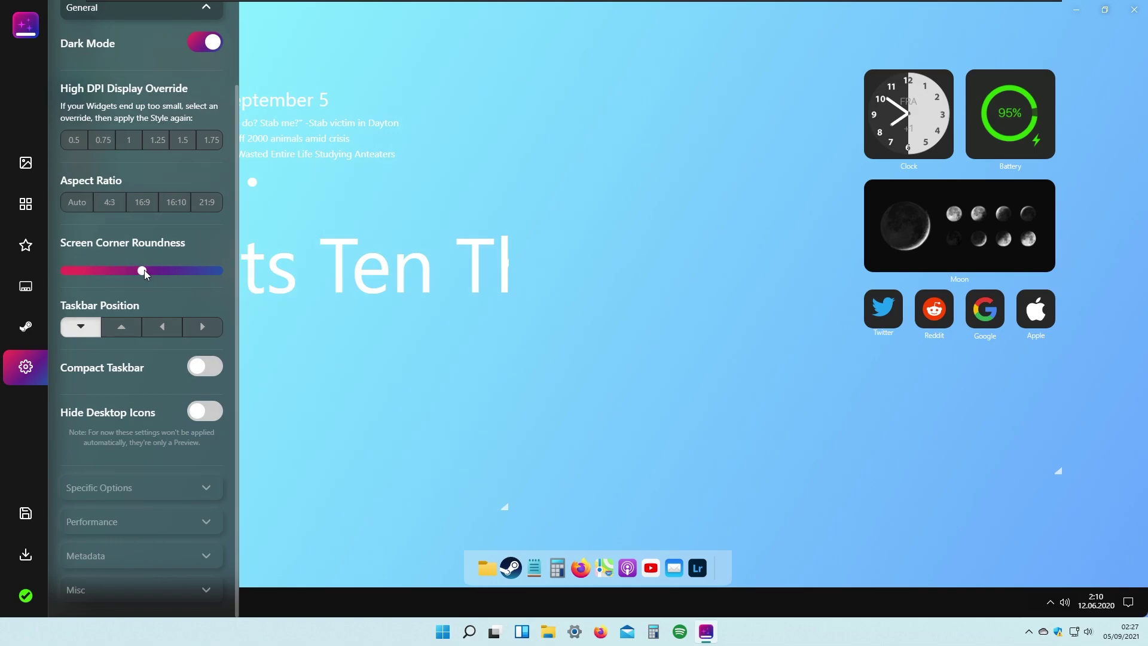
pyautogui.click(201, 278)
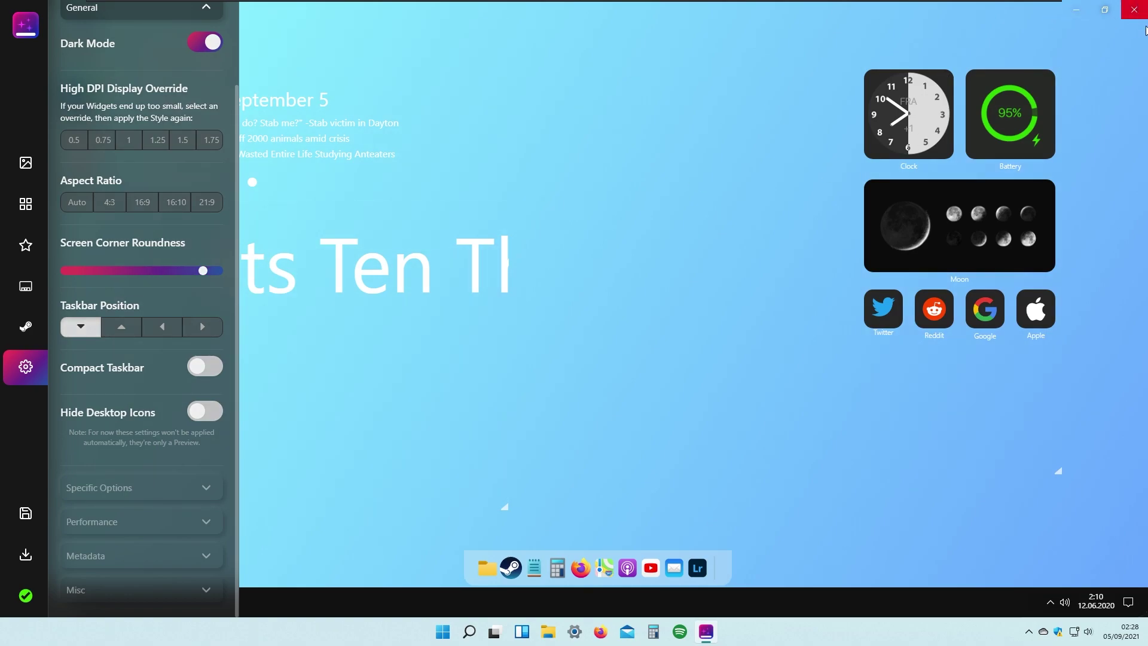
pyautogui.moveTo(210, 273); pyautogui.dragTo(251, 277)
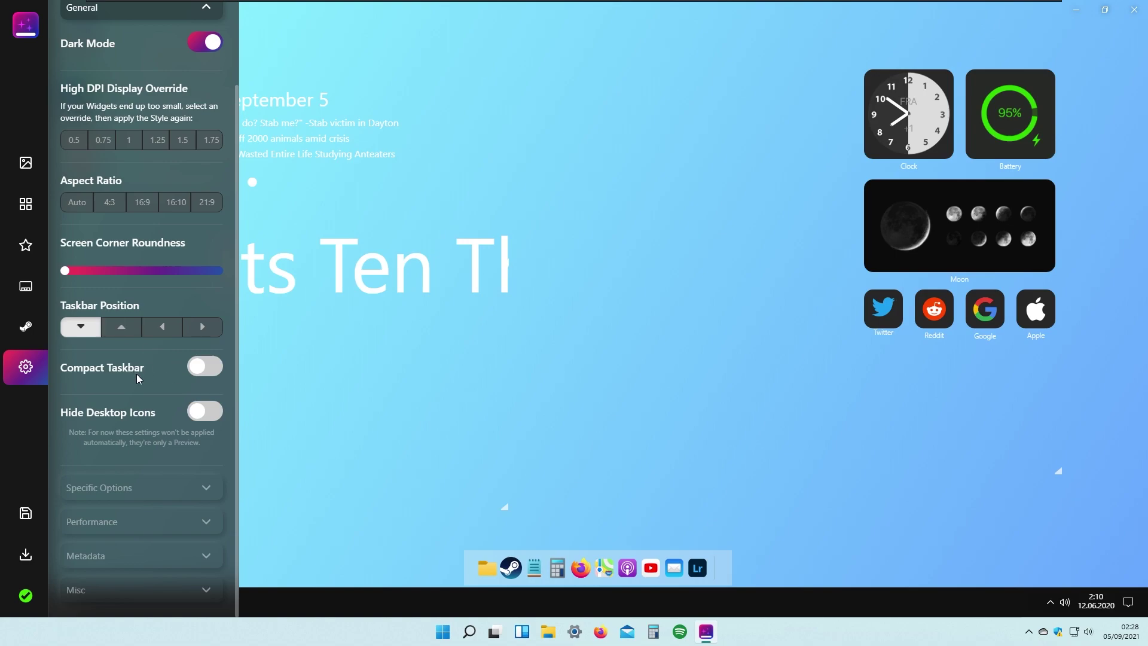
# Try the compact taskbar and the hiding of desktop icons, switching each on and off again
pyautogui.click(216, 374)
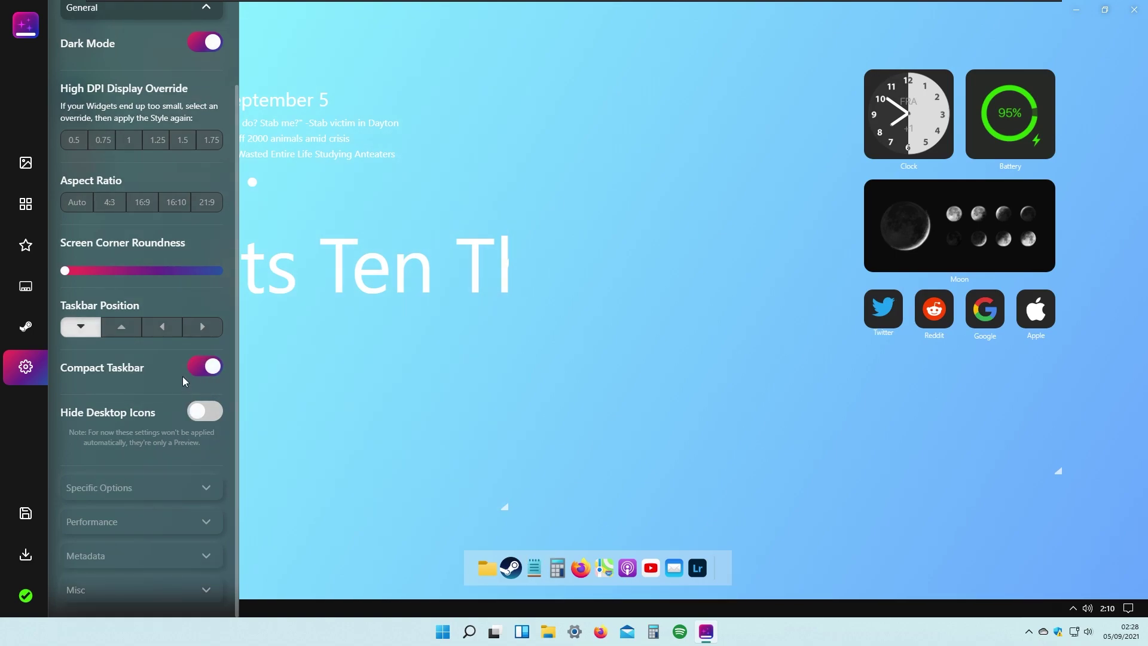
pyautogui.click(197, 374)
pyautogui.click(217, 412)
pyautogui.click(227, 412)
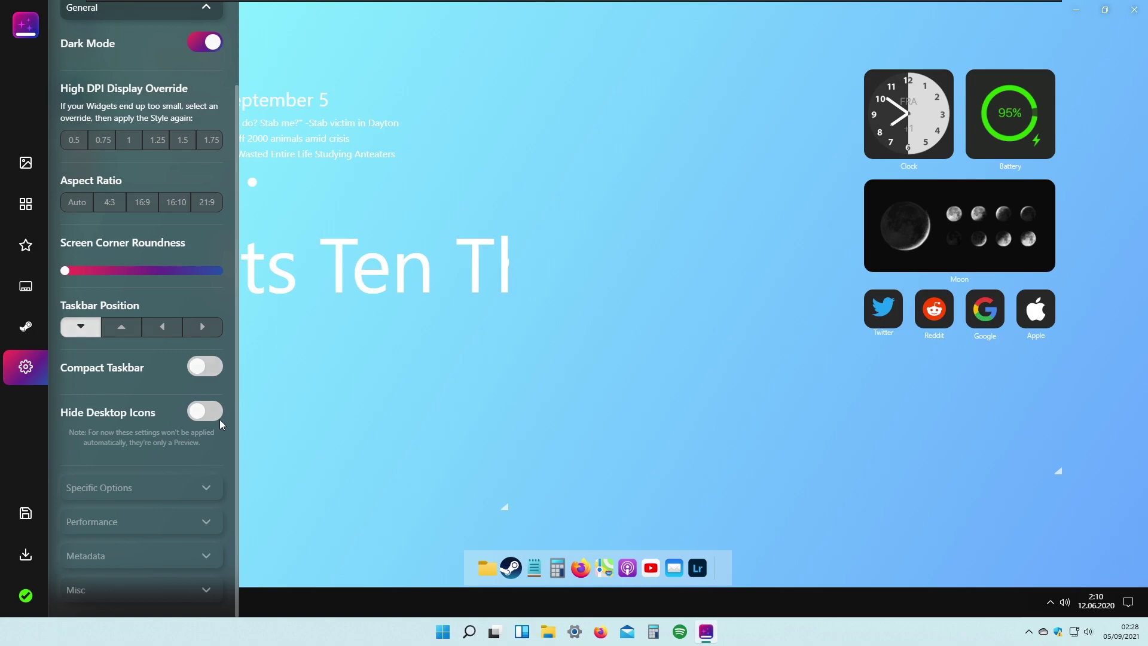
# Look through the specific options for time, date, weather, news and media player, and the performance section
pyautogui.click(190, 498)
pyautogui.scroll(-5, 164, 479)
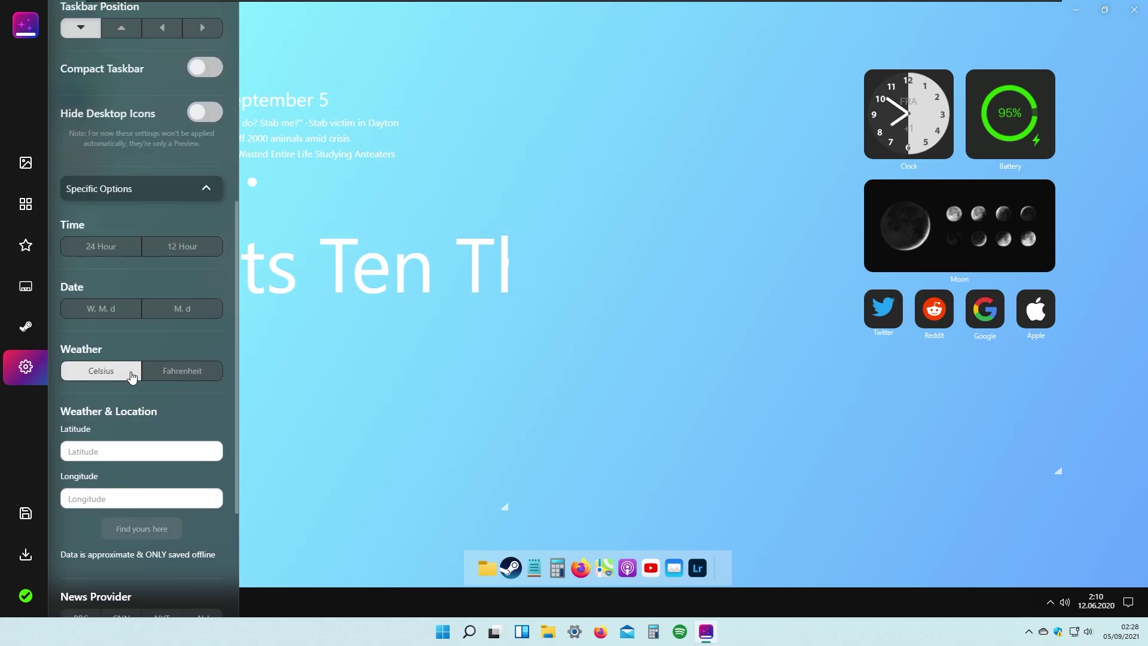
pyautogui.scroll(-4, 132, 376)
pyautogui.click(166, 507)
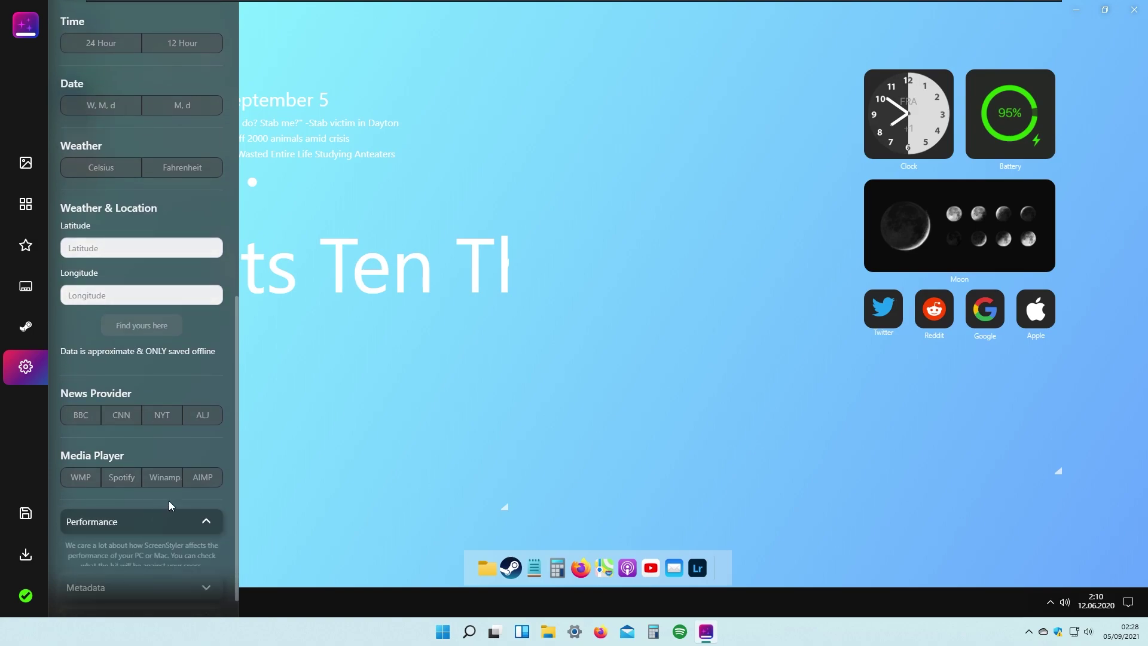
pyautogui.scroll(-4, 166, 504)
pyautogui.click(209, 409)
pyautogui.scroll(-1, 208, 409)
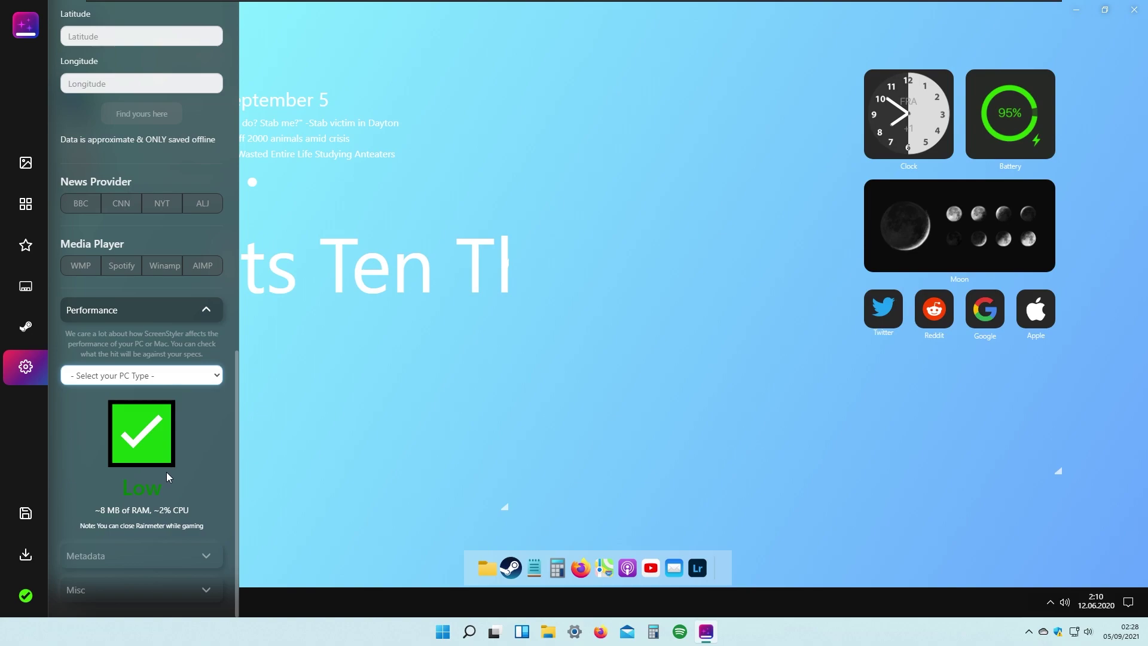
pyautogui.moveTo(235, 432); pyautogui.dragTo(999, 377)
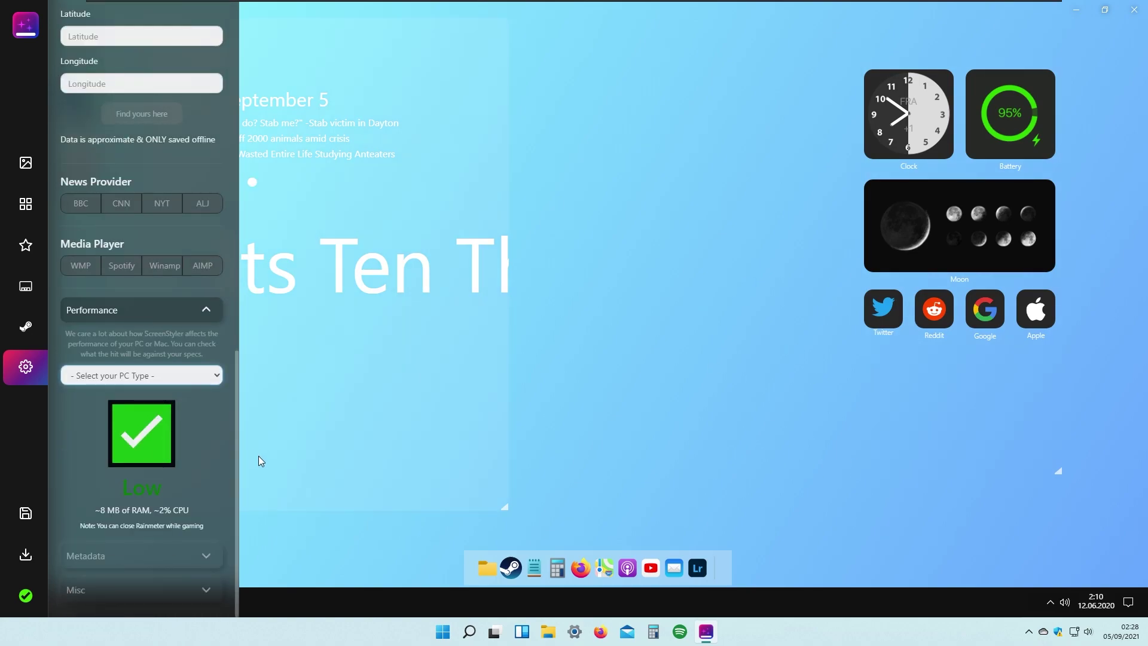
# Expand the metadata and misc sections and examine their style fields and the export, import and reset options
pyautogui.click(186, 557)
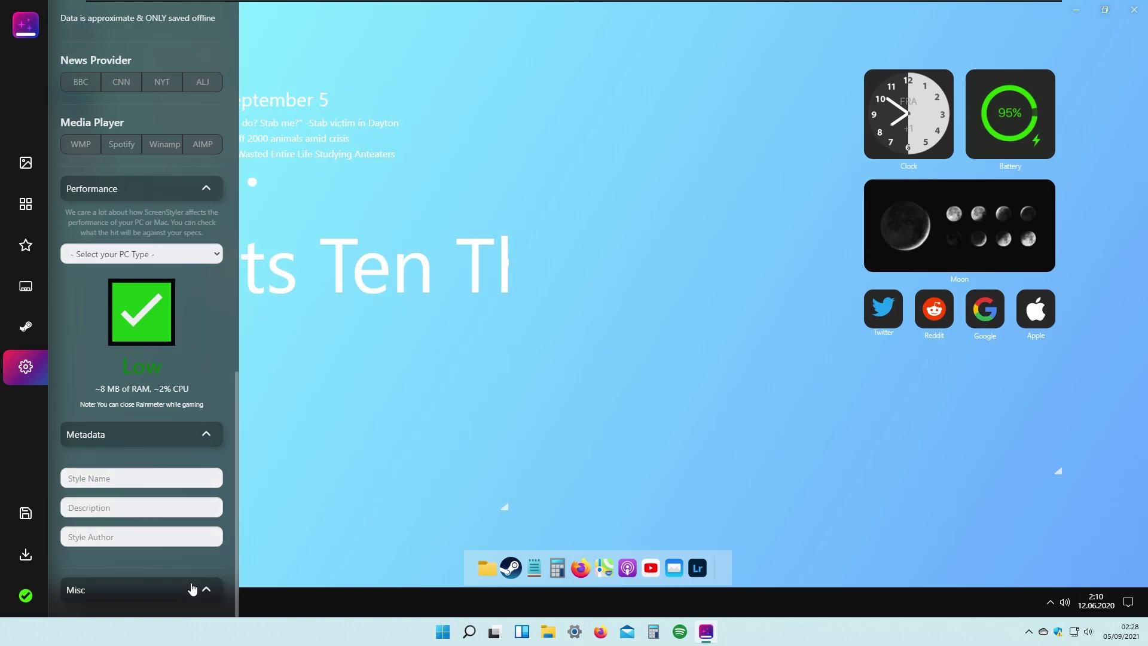
pyautogui.click(194, 589)
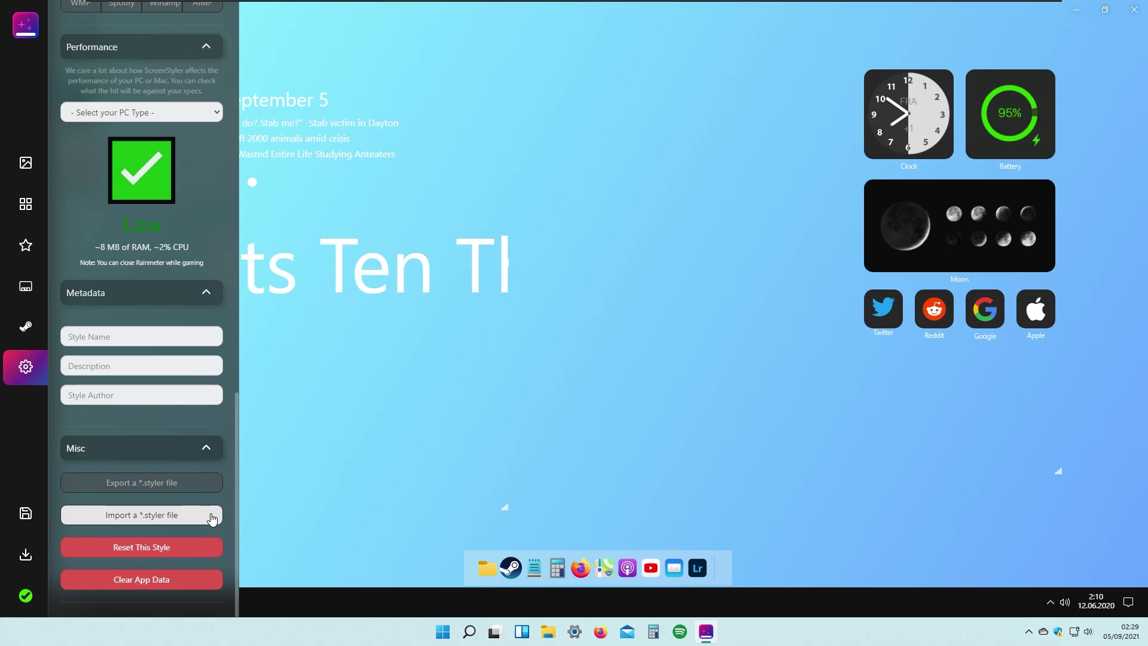
pyautogui.scroll(2, 193, 508)
pyautogui.scroll(-2, 197, 479)
pyautogui.moveTo(238, 418); pyautogui.dragTo(313, 34)
pyautogui.moveTo(322, 223); pyautogui.dragTo(331, 515)
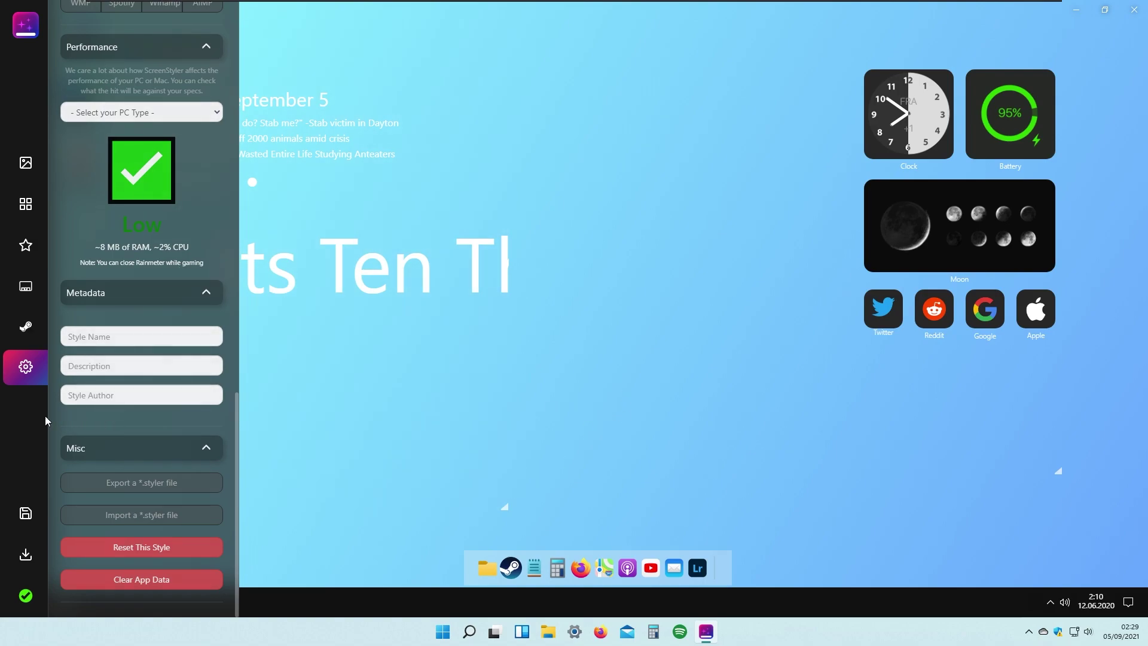
# Save the style locally and export it as a *.styler file named Untitled Style in Downloads
pyautogui.click(27, 513)
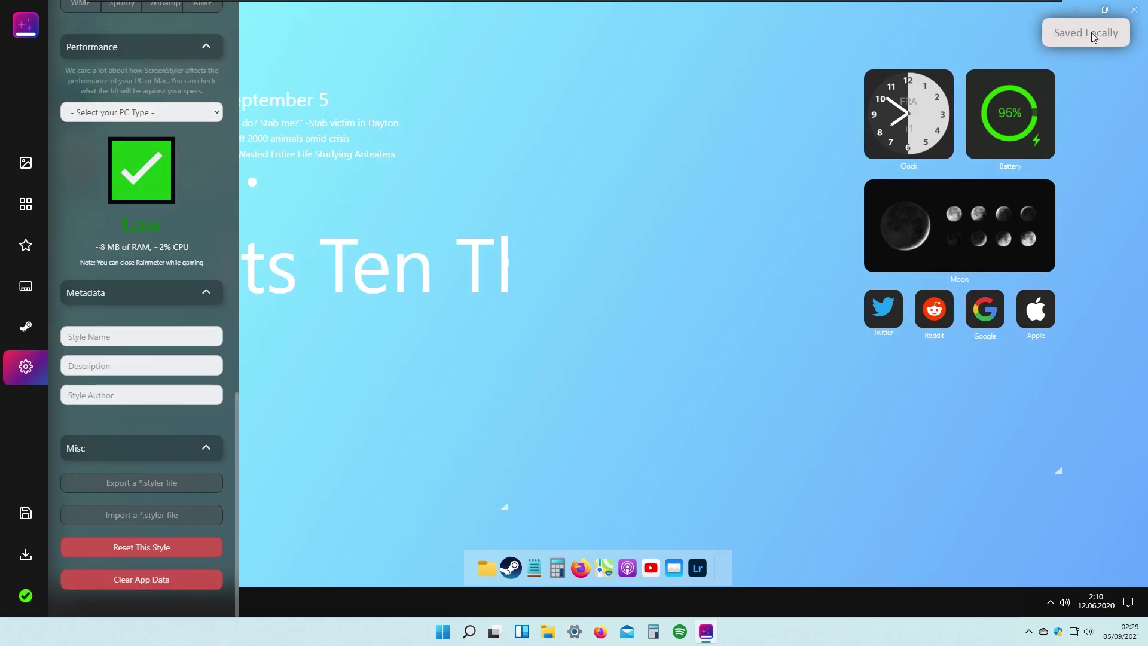
pyautogui.click(26, 554)
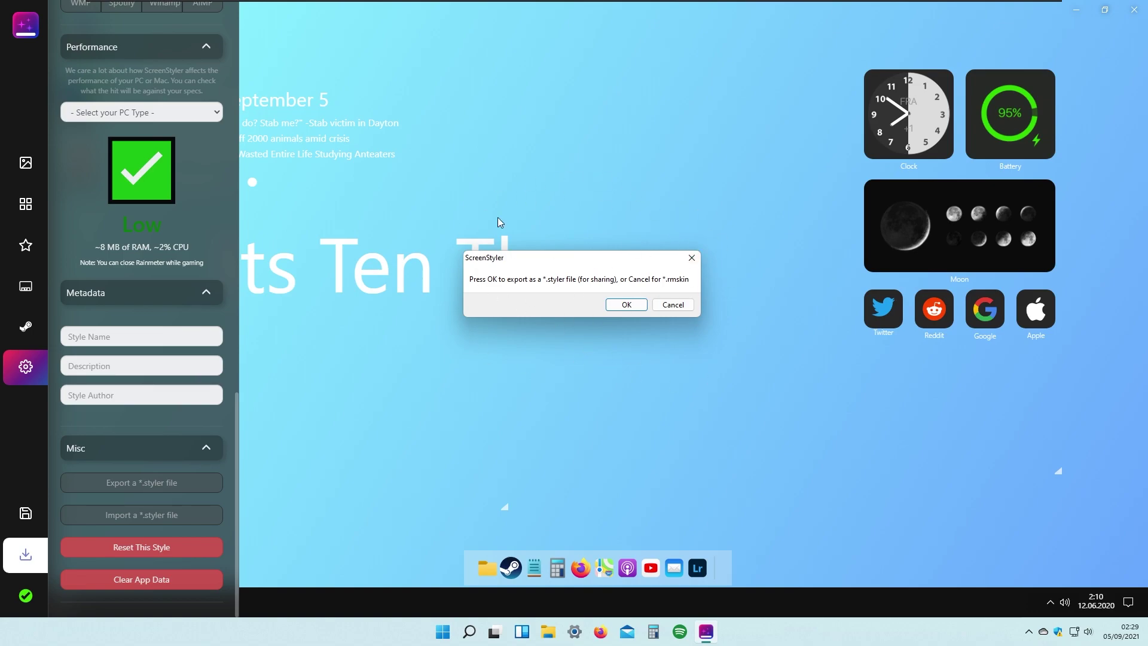
pyautogui.click(626, 306)
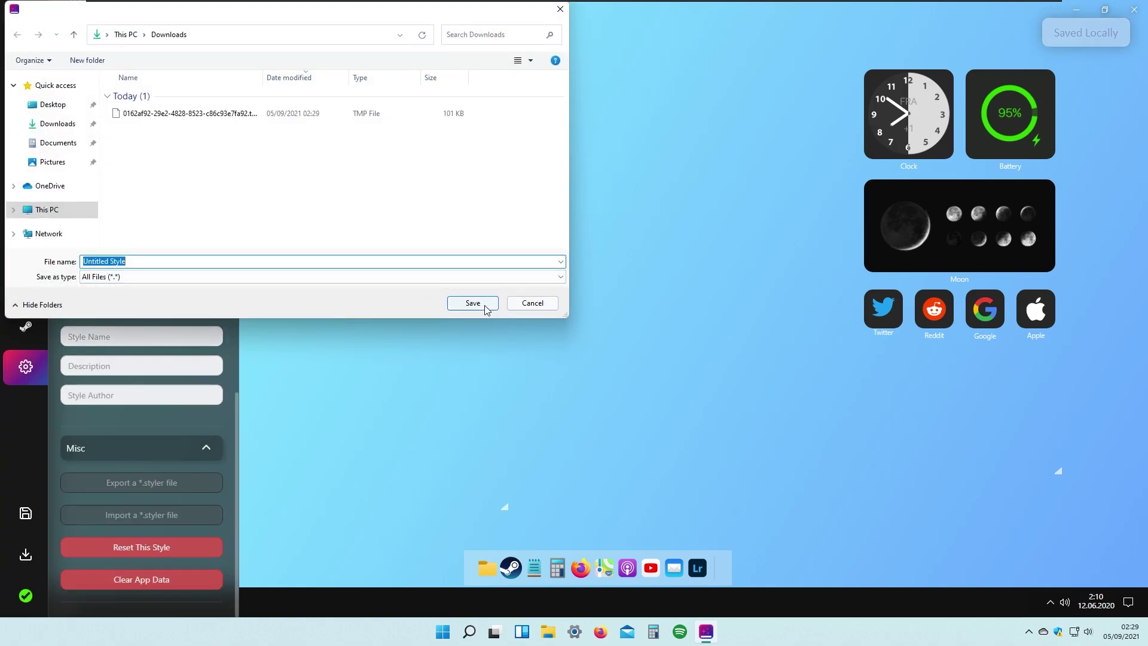
pyautogui.click(485, 305)
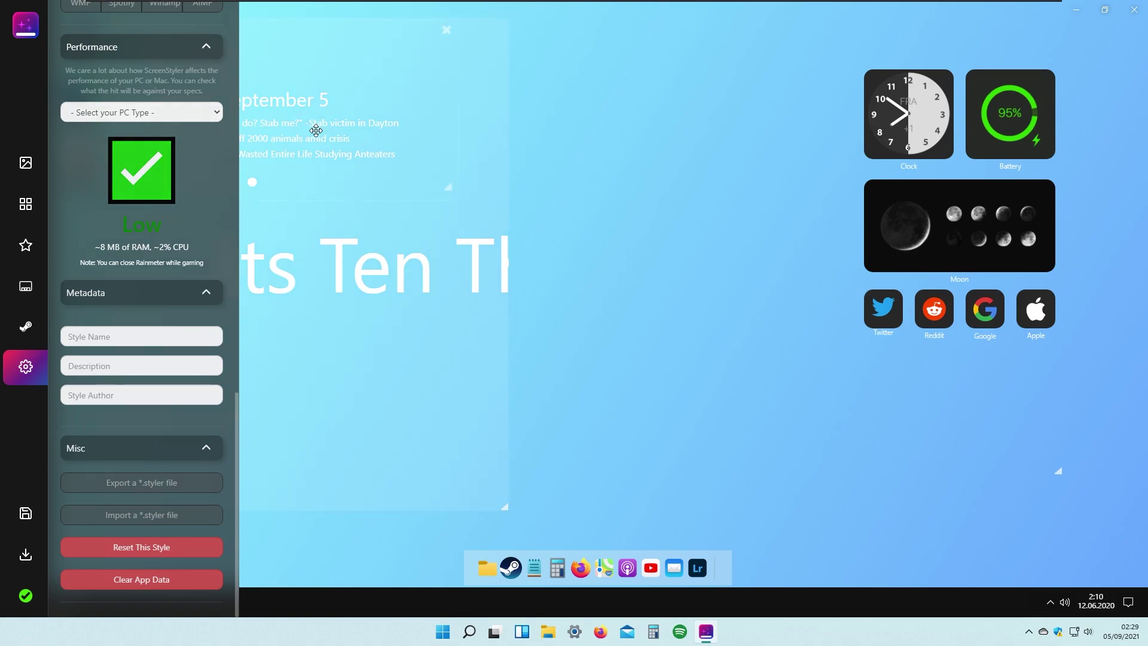
# Start applying the style and choose to add a name, entering Style1 as the style name
pyautogui.click(33, 599)
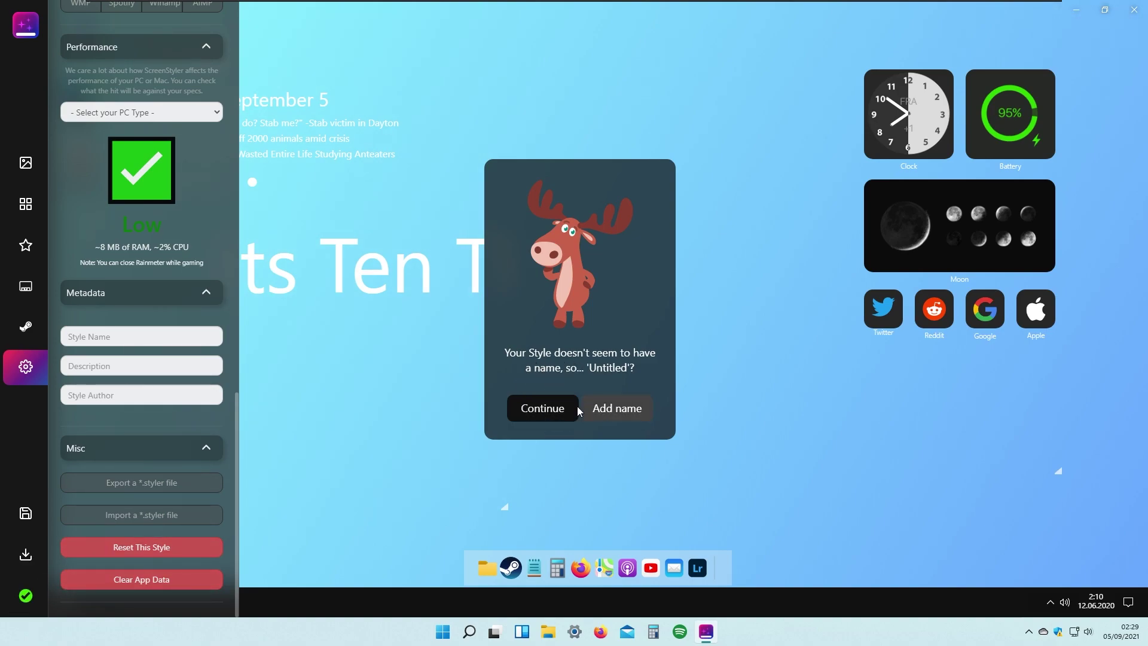
pyautogui.click(617, 409)
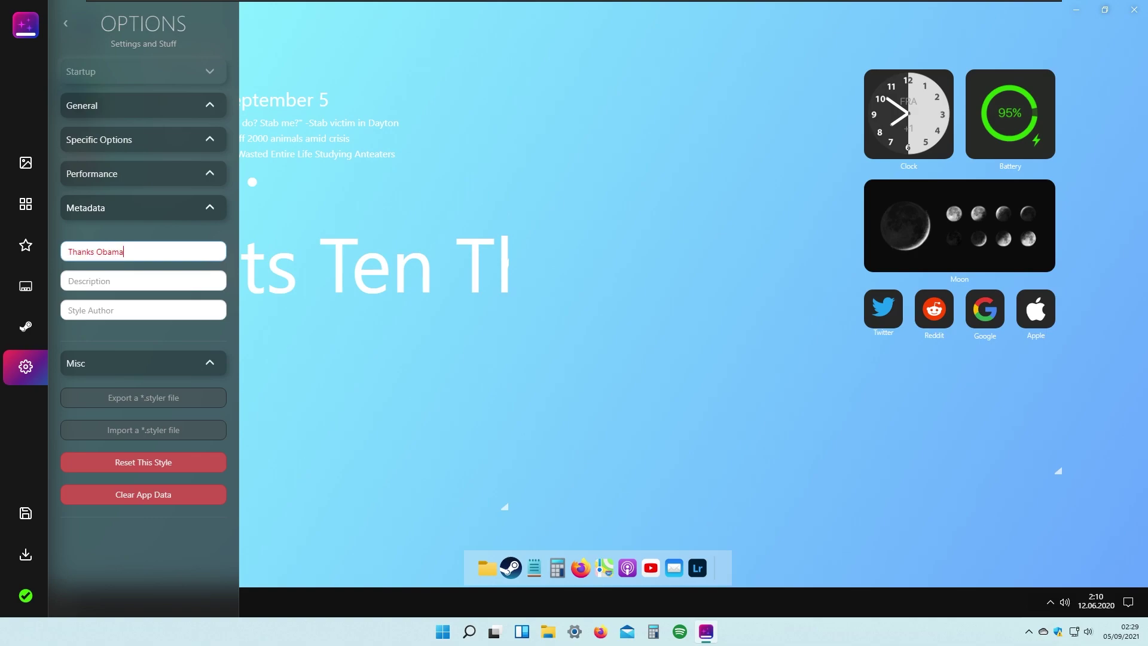
pyautogui.write('Style1')
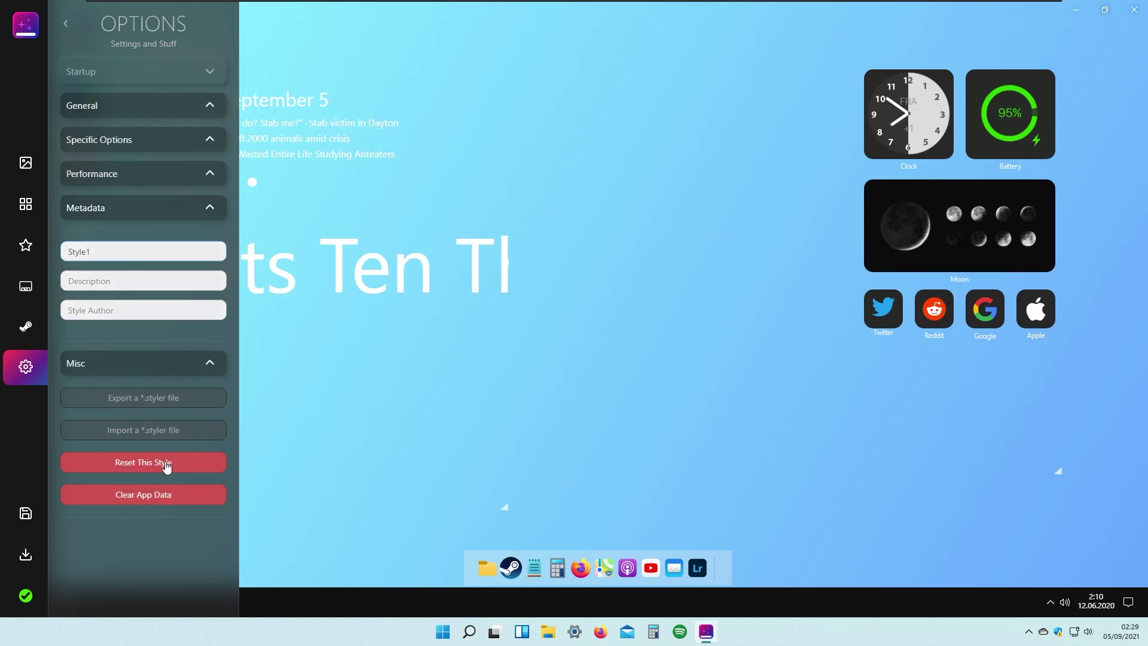
# Apply Style1 to the desktop by installing its Rainmeter skin package with the included layout, and close the style editor
pyautogui.click(25, 596)
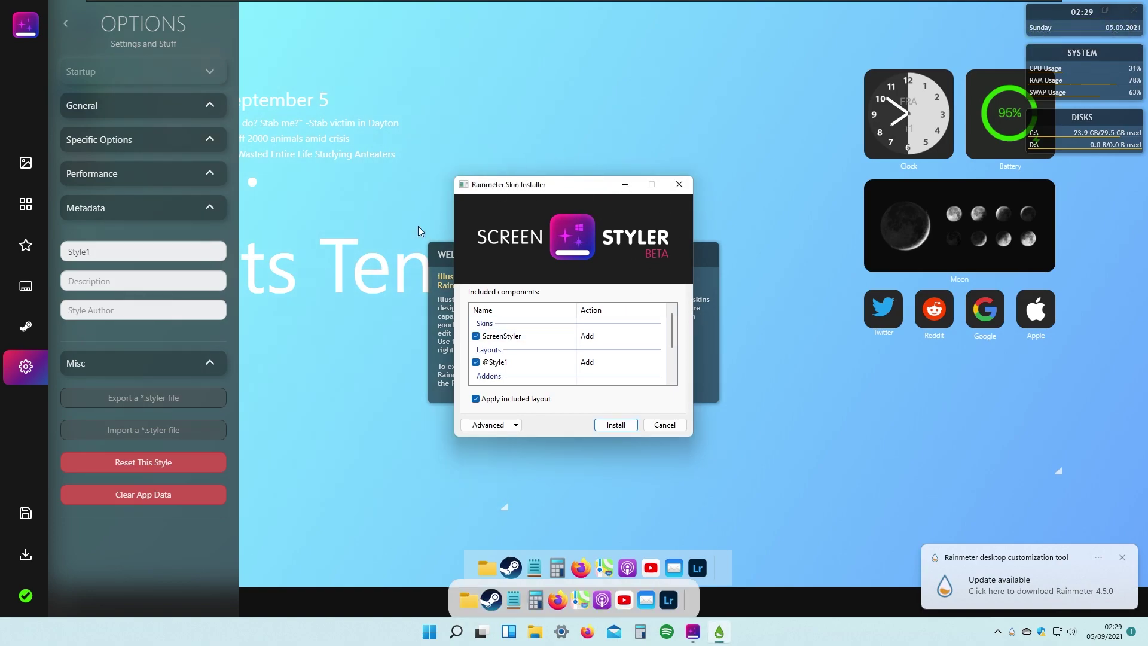
pyautogui.scroll(-1, 675, 338)
pyautogui.scroll(-3, 558, 351)
pyautogui.click(615, 426)
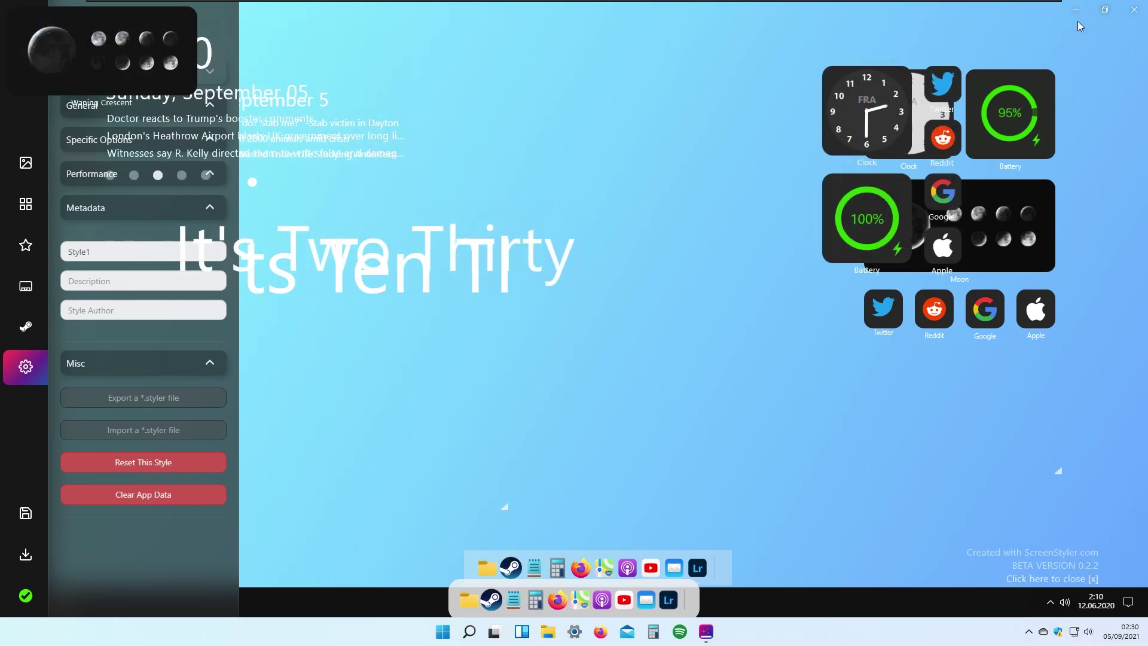
pyautogui.click(1136, 15)
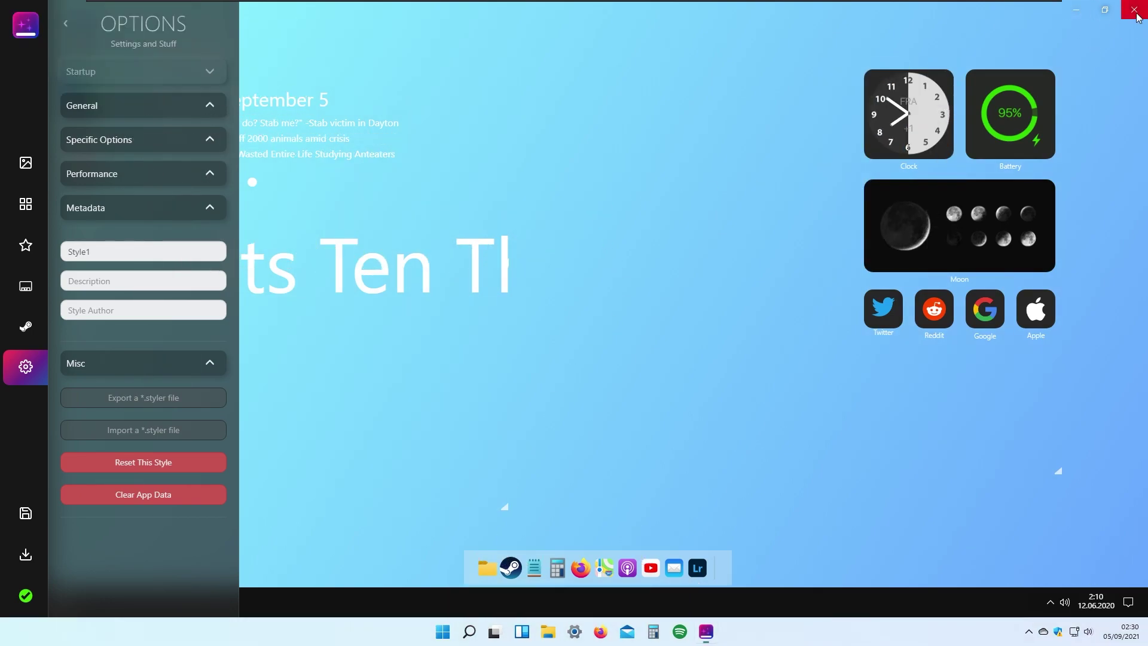
# Rearrange the desktop widgets, placing the moon phase widget at upper centre and the date, news and text clock widgets further left, and dismiss the ScreenStyler watermark
pyautogui.click(1136, 15)
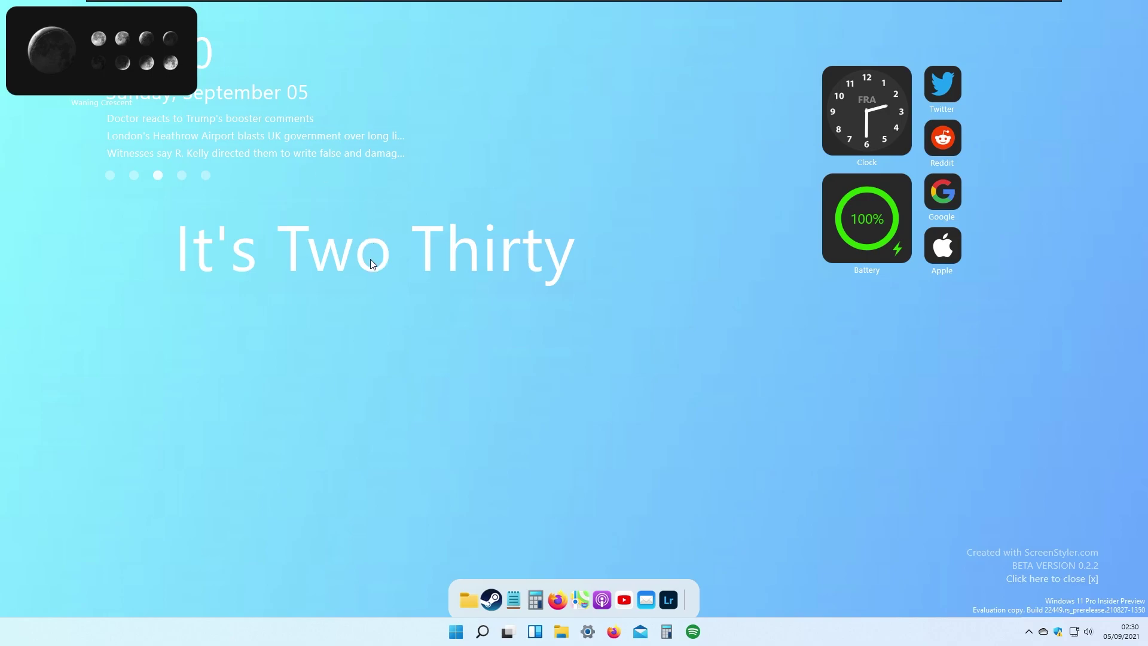
pyautogui.moveTo(373, 264); pyautogui.dragTo(277, 272)
pyautogui.moveTo(185, 91); pyautogui.dragTo(650, 123)
pyautogui.moveTo(206, 91); pyautogui.dragTo(195, 109)
pyautogui.moveTo(242, 270); pyautogui.dragTo(233, 270)
pyautogui.moveTo(657, 115); pyautogui.dragTo(659, 123)
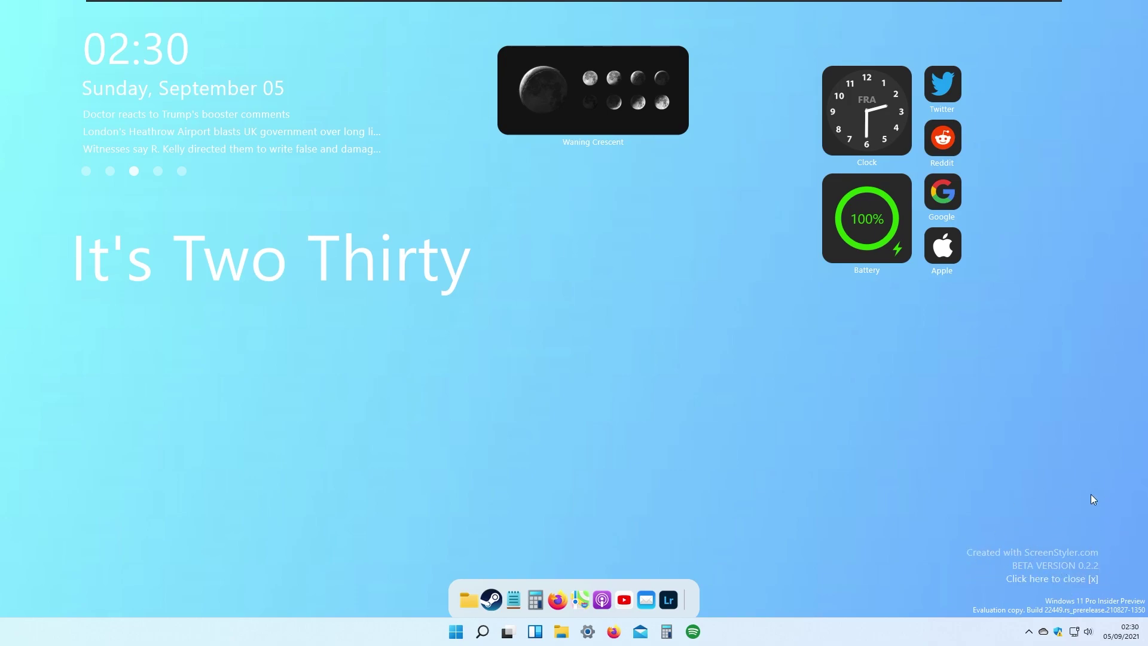
pyautogui.click(1091, 588)
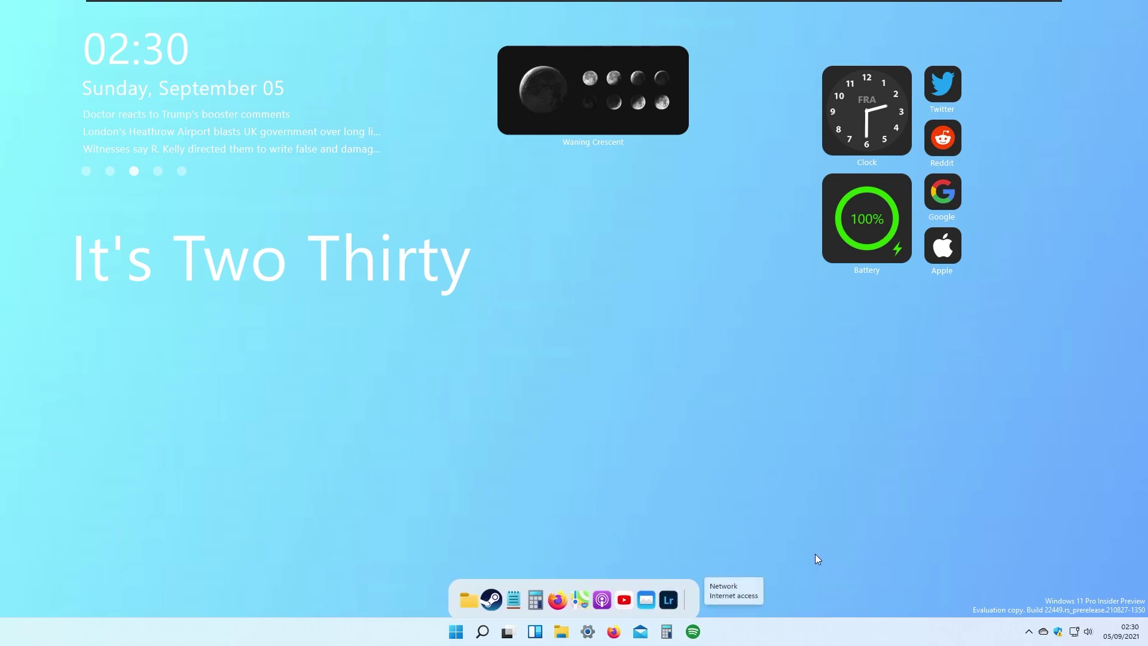
# Set the Windows taskbar to hide automatically in the taskbar behaviors of the personalization settings, and close Settings
pyautogui.rightClick(771, 633)
pyautogui.click(834, 613)
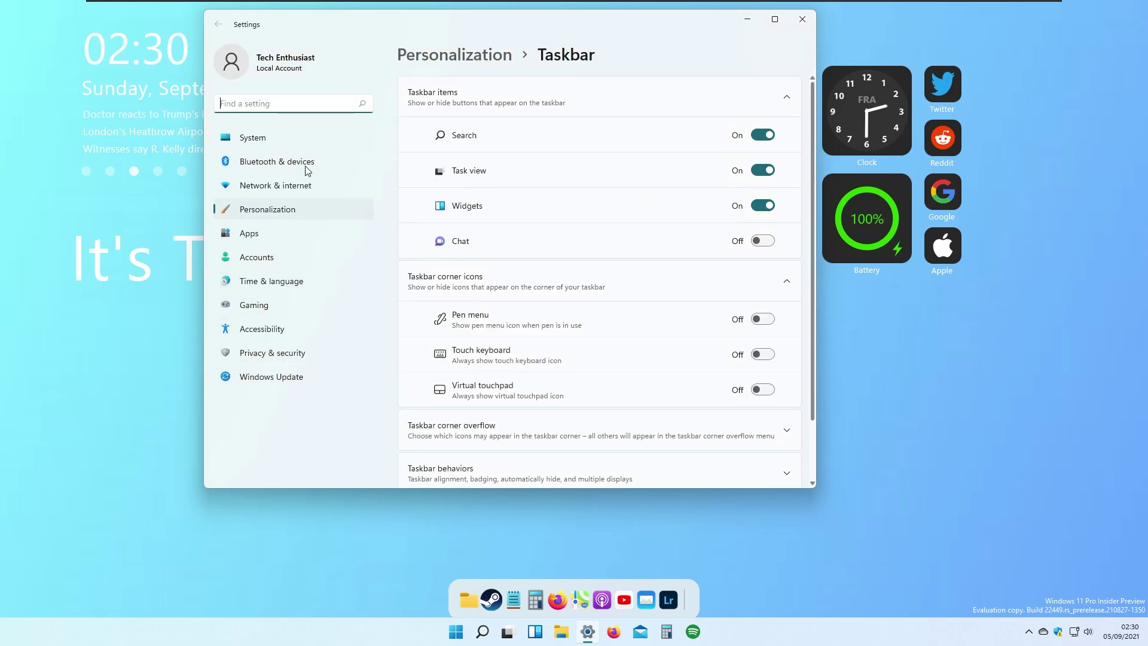
pyautogui.click(318, 210)
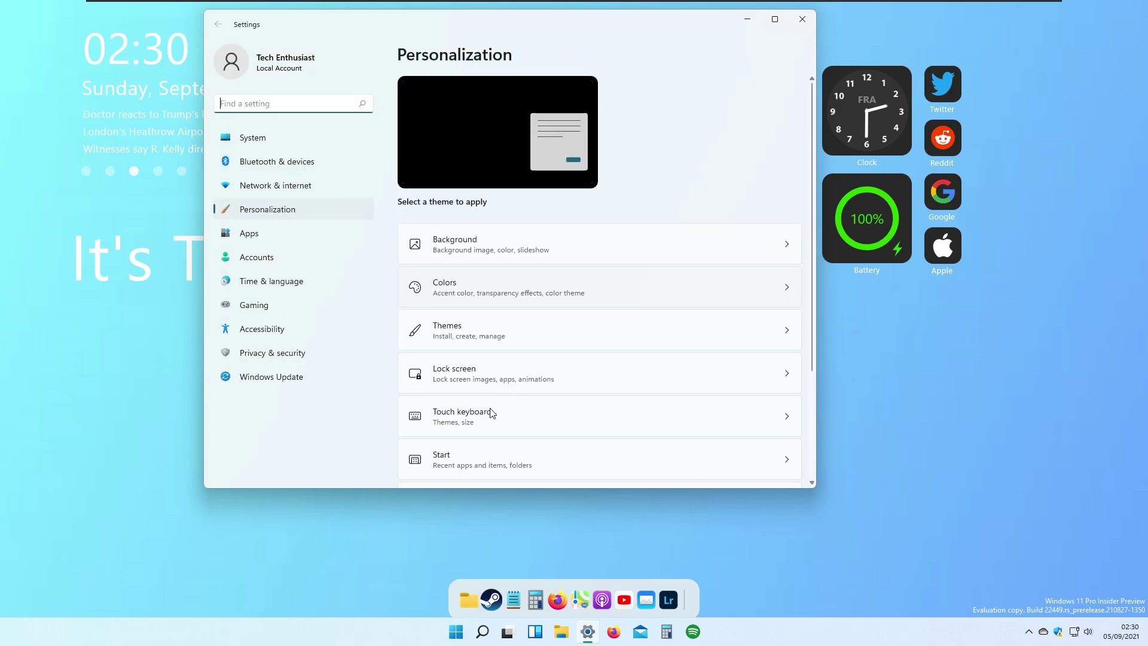
pyautogui.scroll(-5, 526, 323)
pyautogui.click(490, 364)
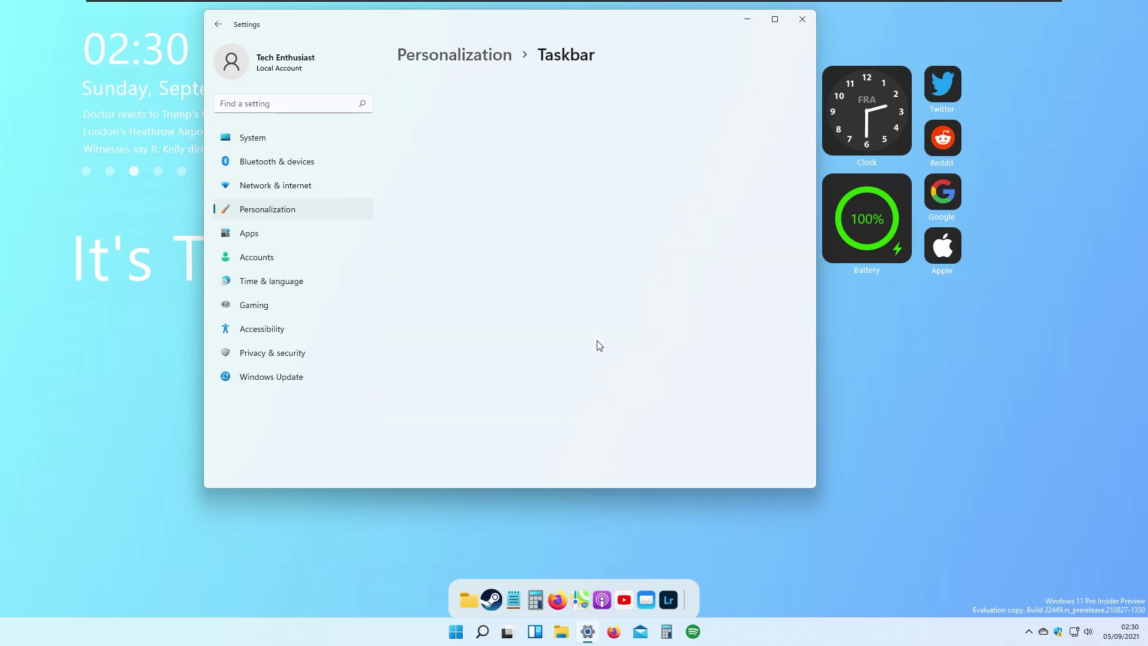
pyautogui.scroll(-2, 564, 355)
pyautogui.click(552, 413)
pyautogui.scroll(-2, 670, 341)
pyautogui.click(457, 344)
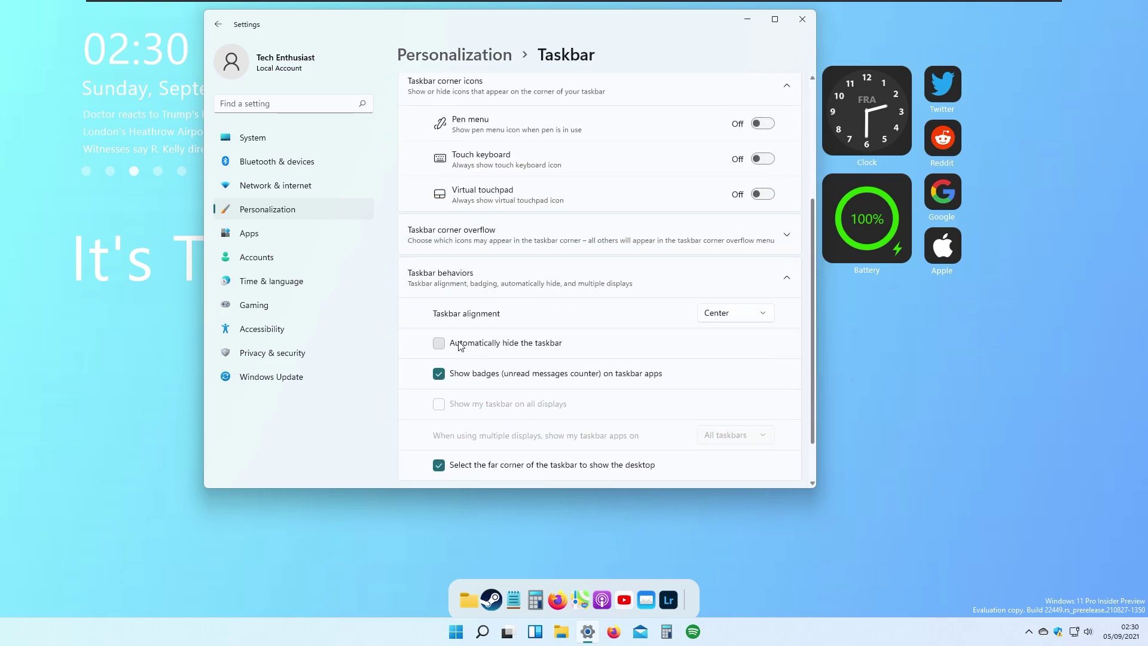
pyautogui.click(803, 20)
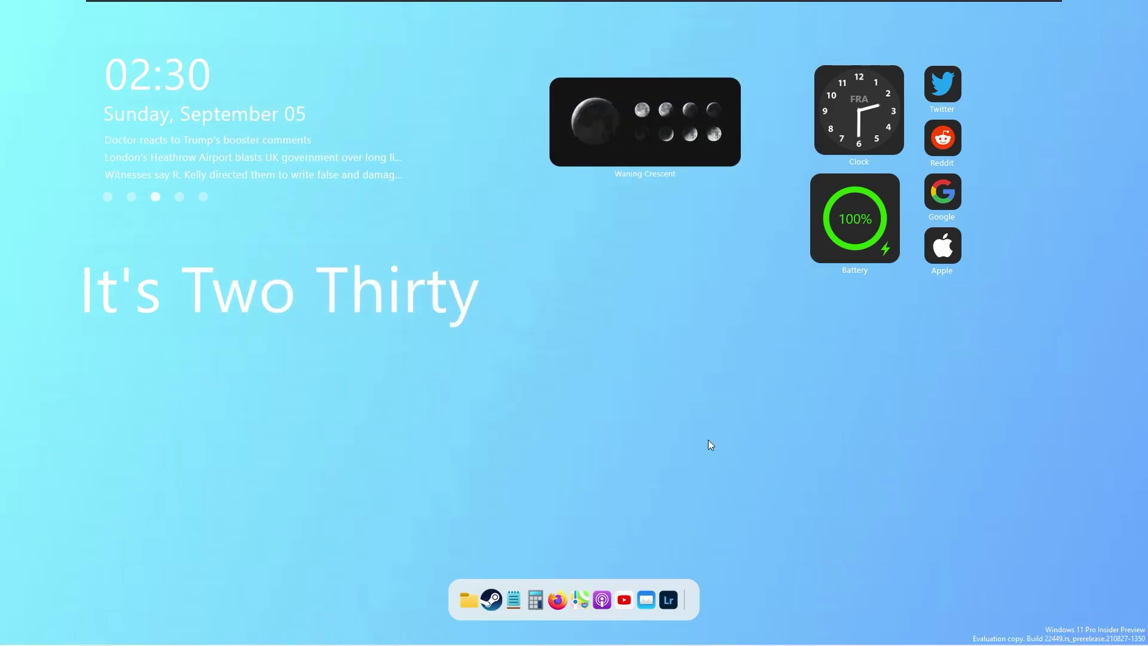